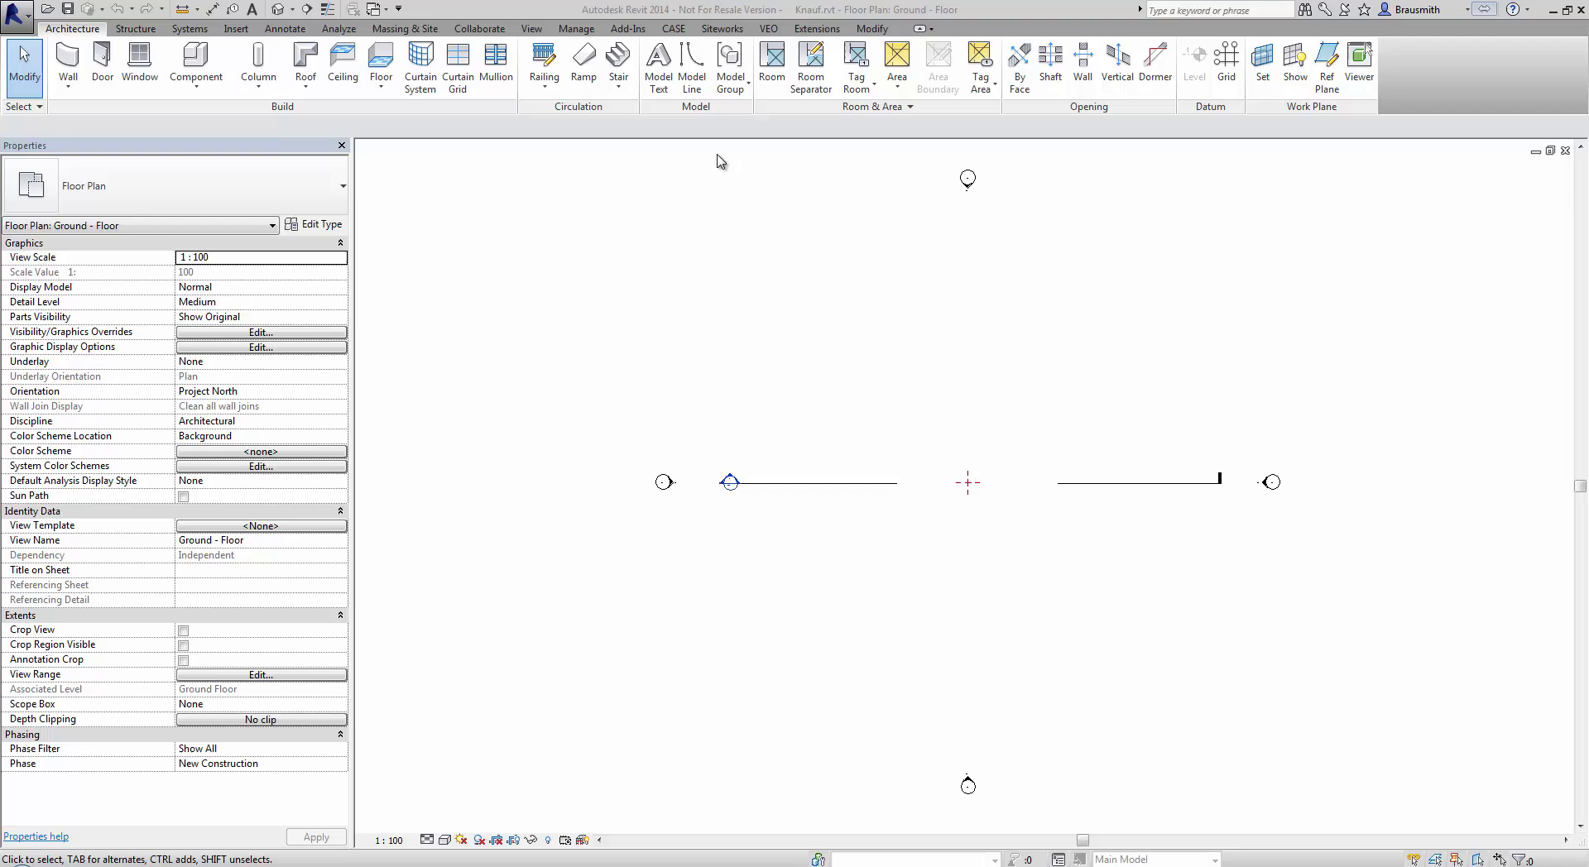
# Step: Switch the ribbon to the Add-Ins tab to show the Knauf Plasterboard tools
pyautogui.click(629, 30)
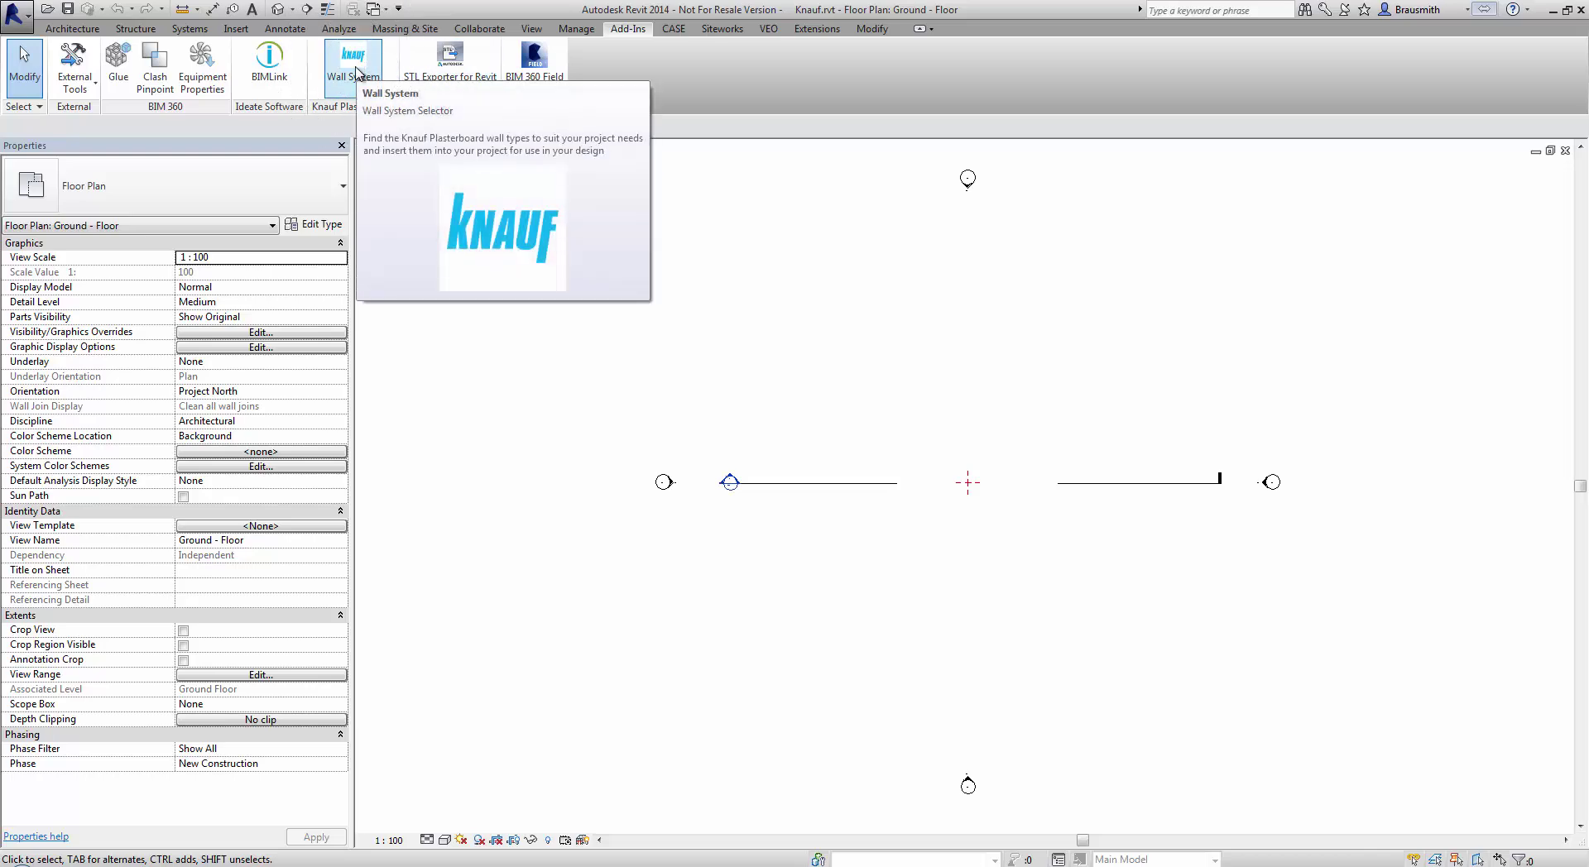
# Step: Open the Knauf Wall System selector and browse the Masonry and Shaft Walls categories
pyautogui.click(356, 73)
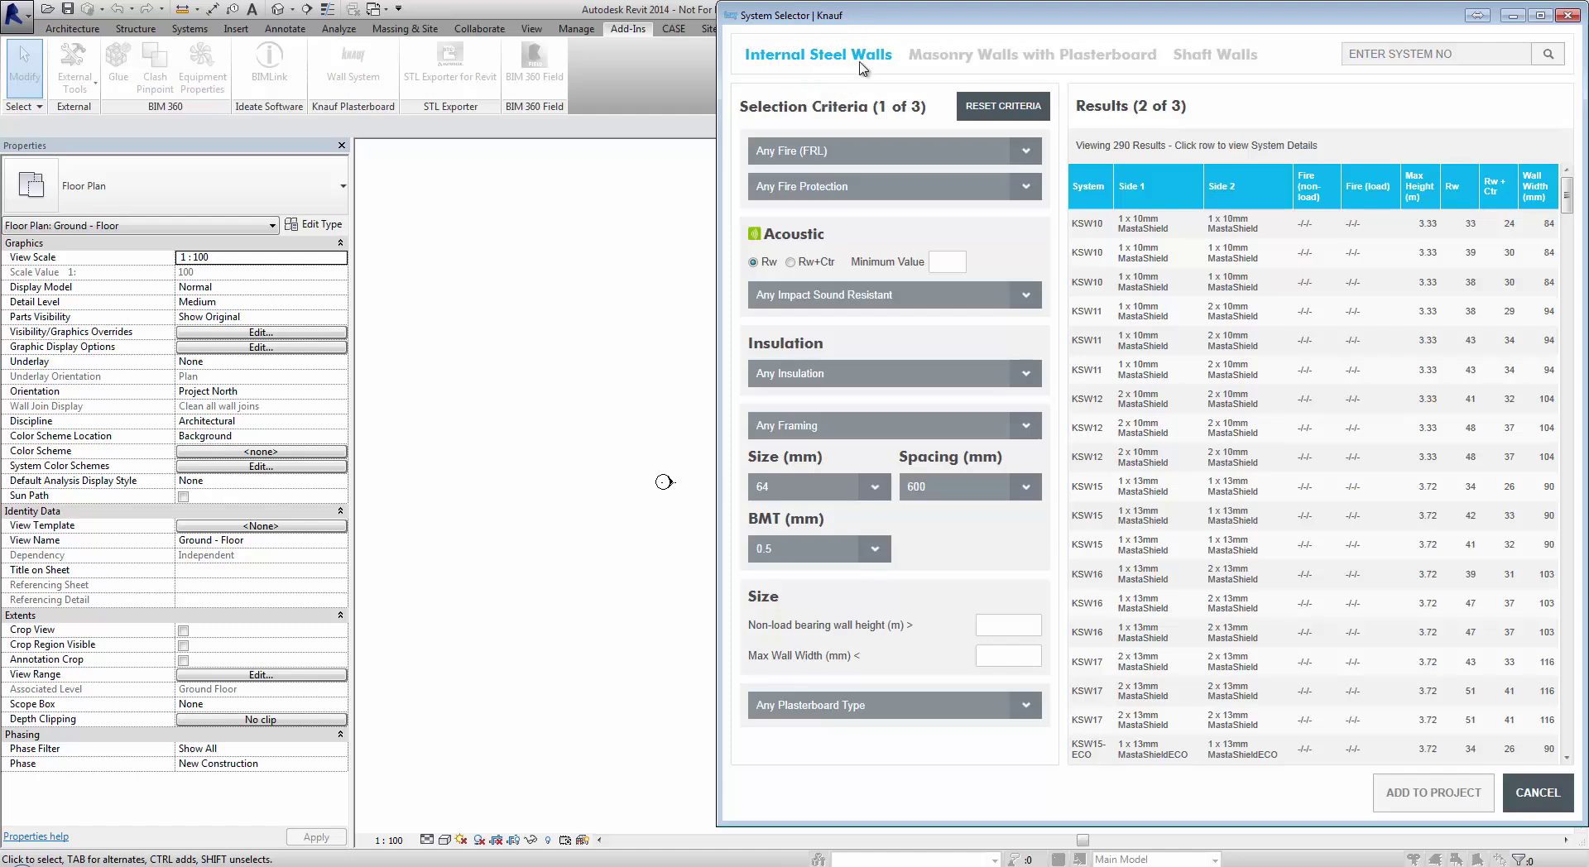
pyautogui.click(1026, 63)
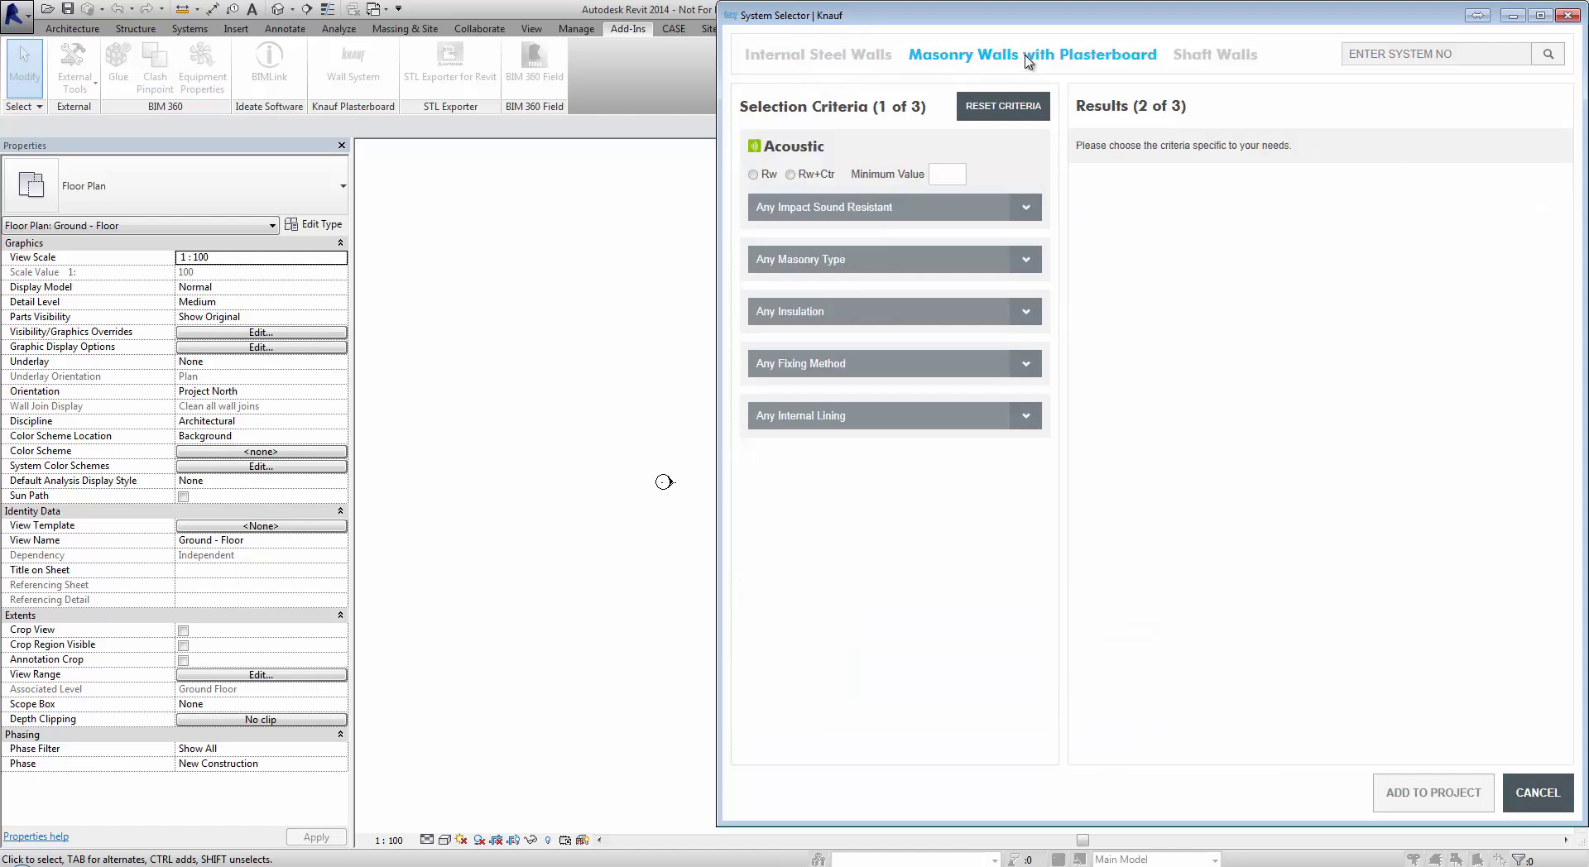
pyautogui.click(1026, 62)
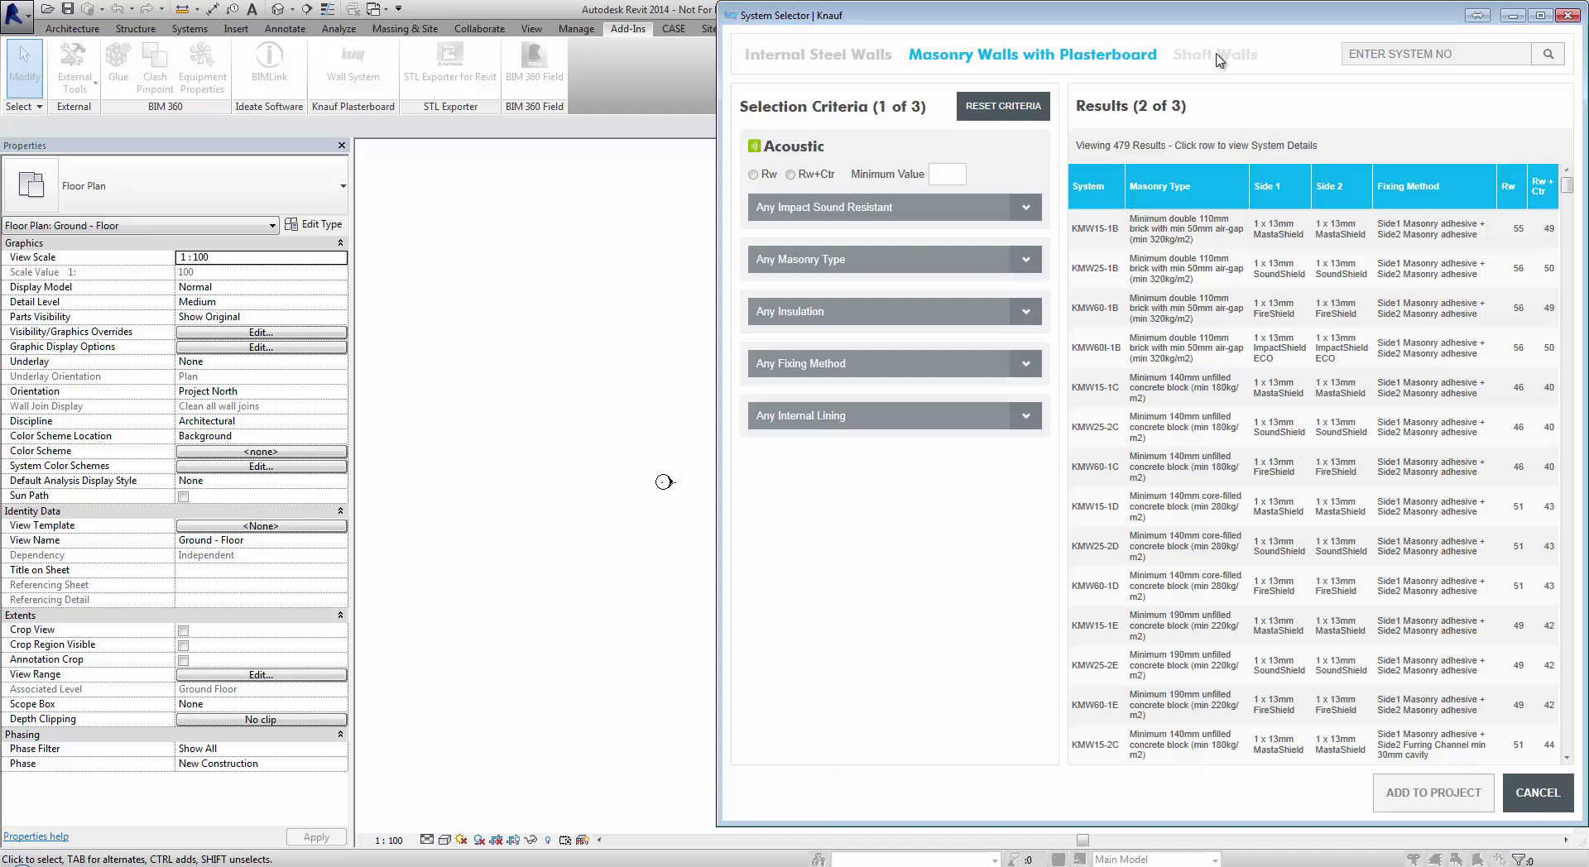
pyautogui.click(1220, 60)
pyautogui.click(1220, 60)
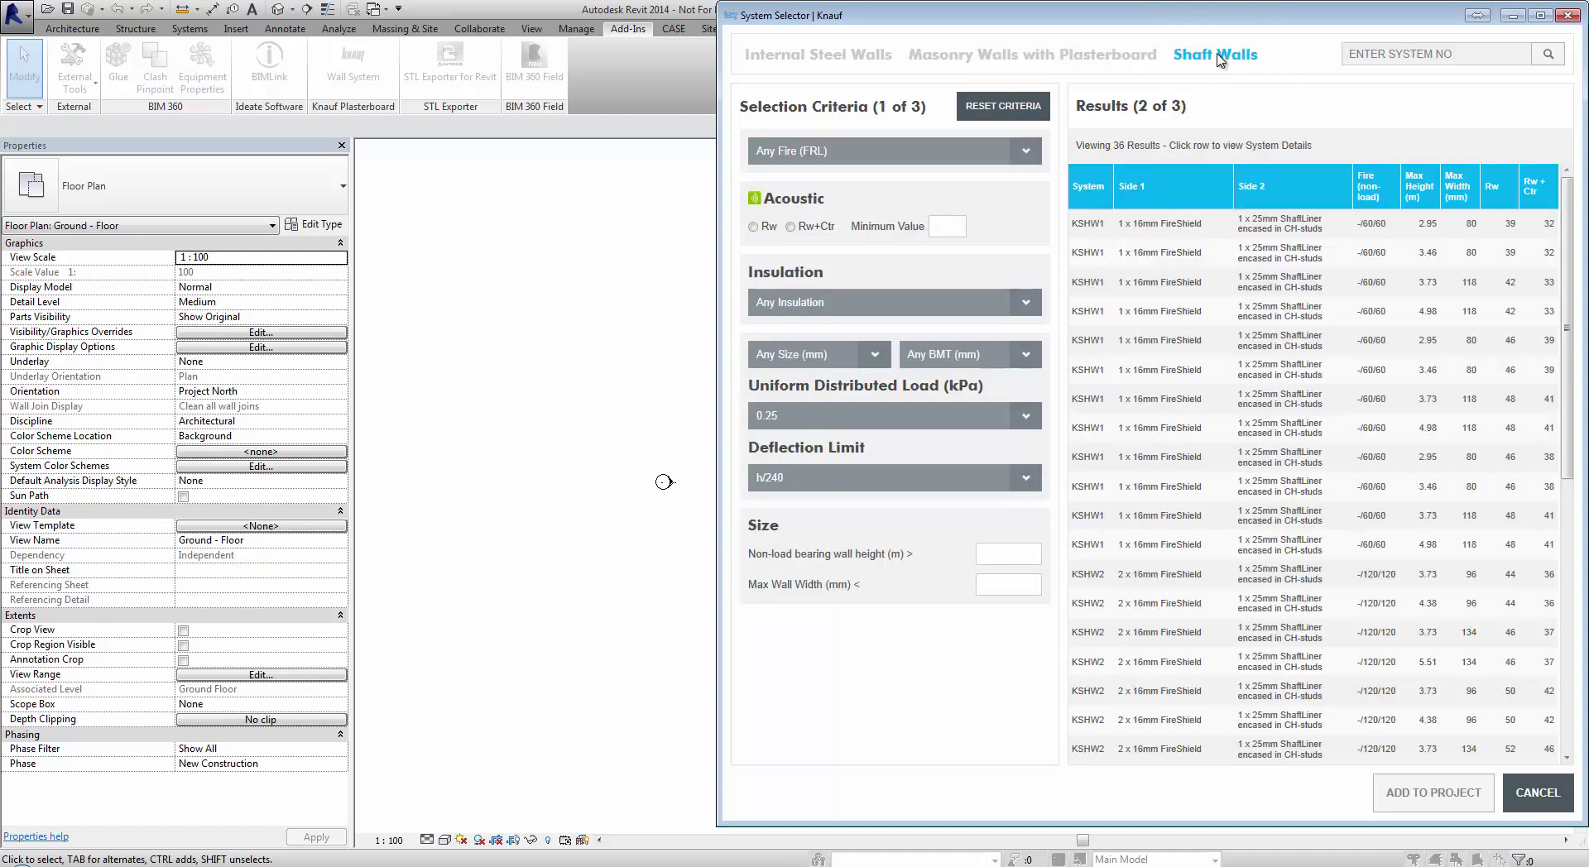
# Step: Return to Internal Steel Walls and scroll through its 290 results
pyautogui.click(834, 59)
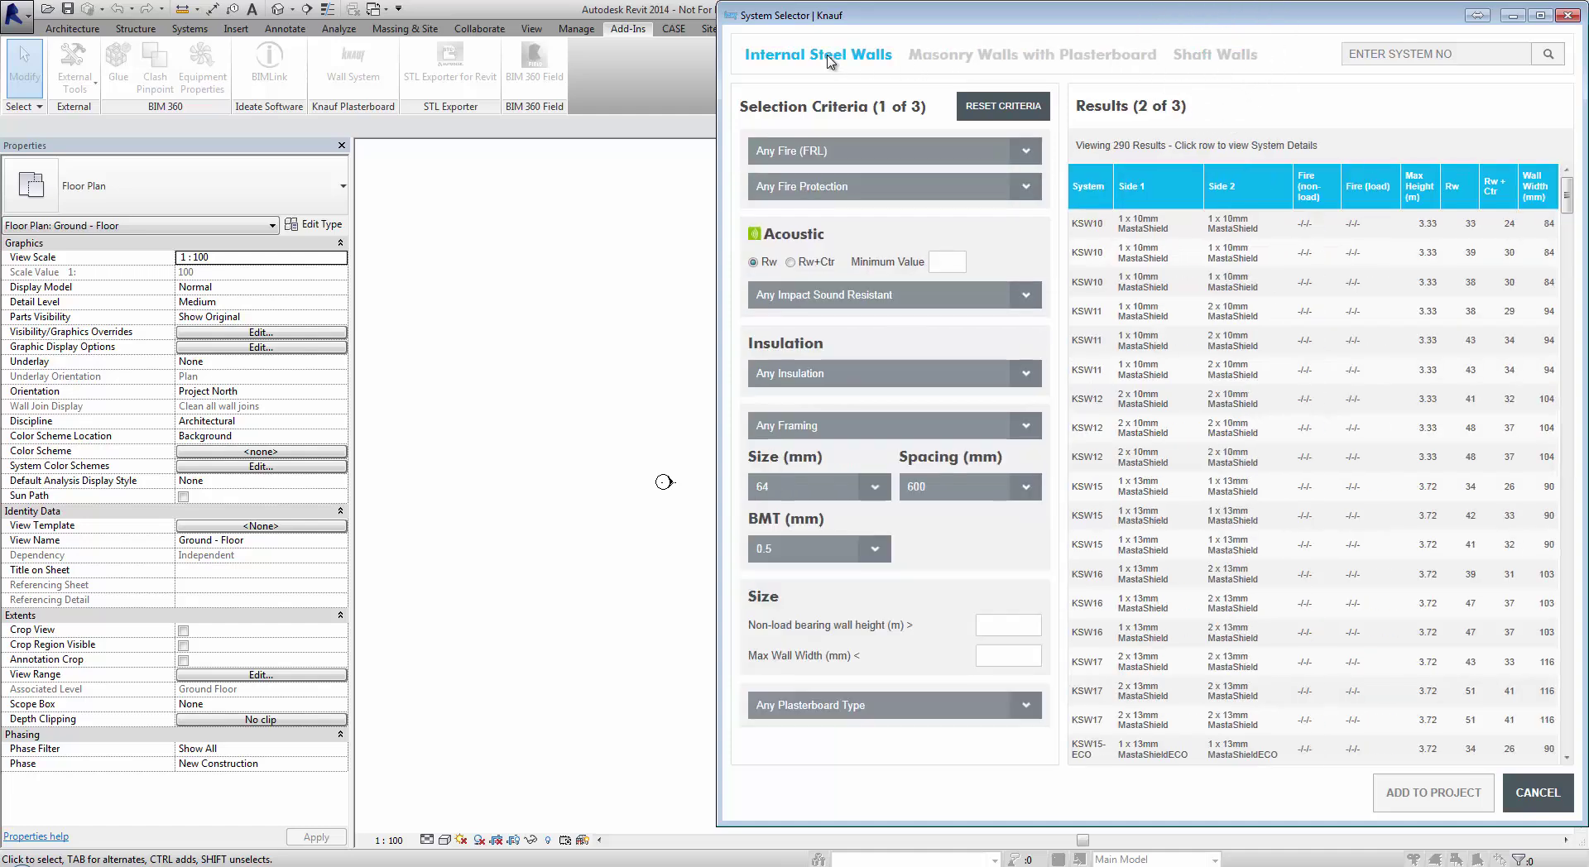
pyautogui.click(1204, 339)
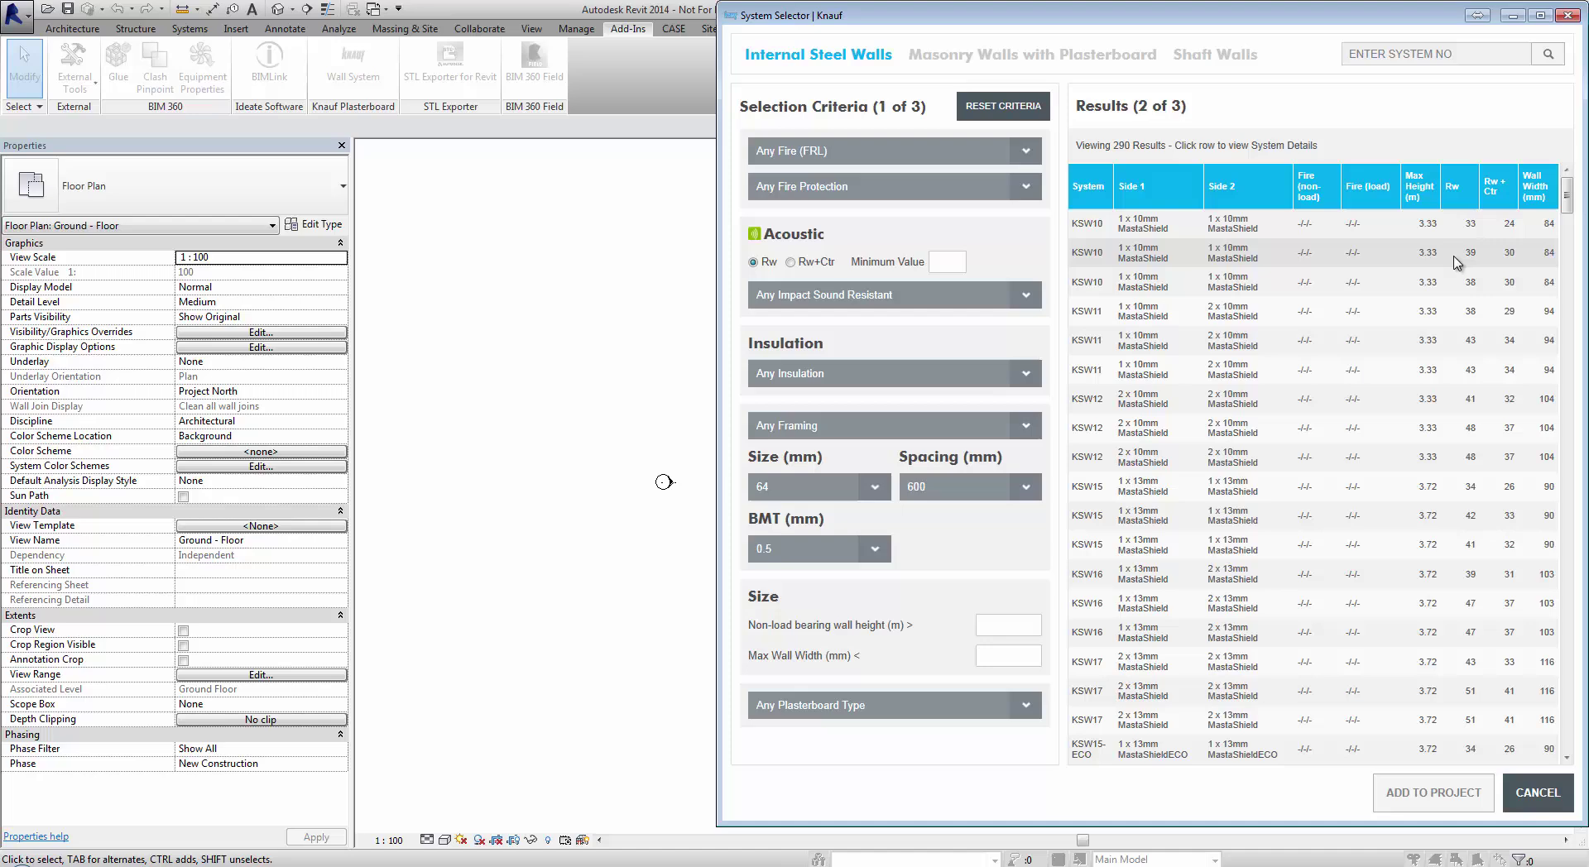
pyautogui.moveTo(1568, 203)
pyautogui.mouseDown()
pyautogui.moveTo(1570, 321)
pyautogui.moveTo(1578, 209)
pyautogui.mouseUp()
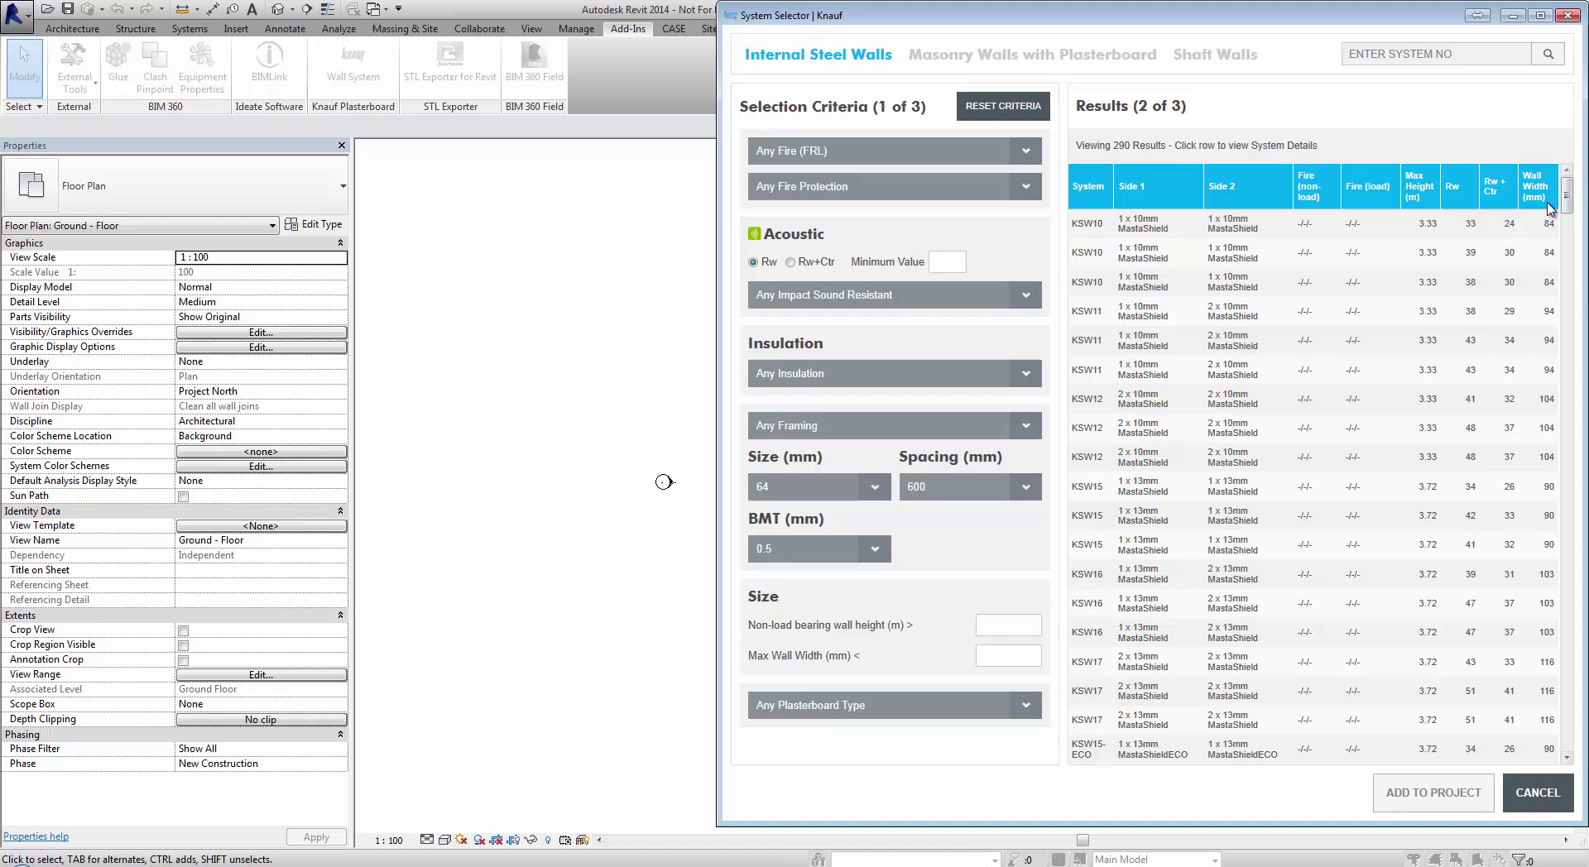
pyautogui.moveTo(1579, 208); pyautogui.dragTo(1576, 197)
pyautogui.click(830, 113)
# Step: Filter by 60/60/60 fire rating and MastaShield plasterboard, then scroll the 32 results
pyautogui.click(1017, 159)
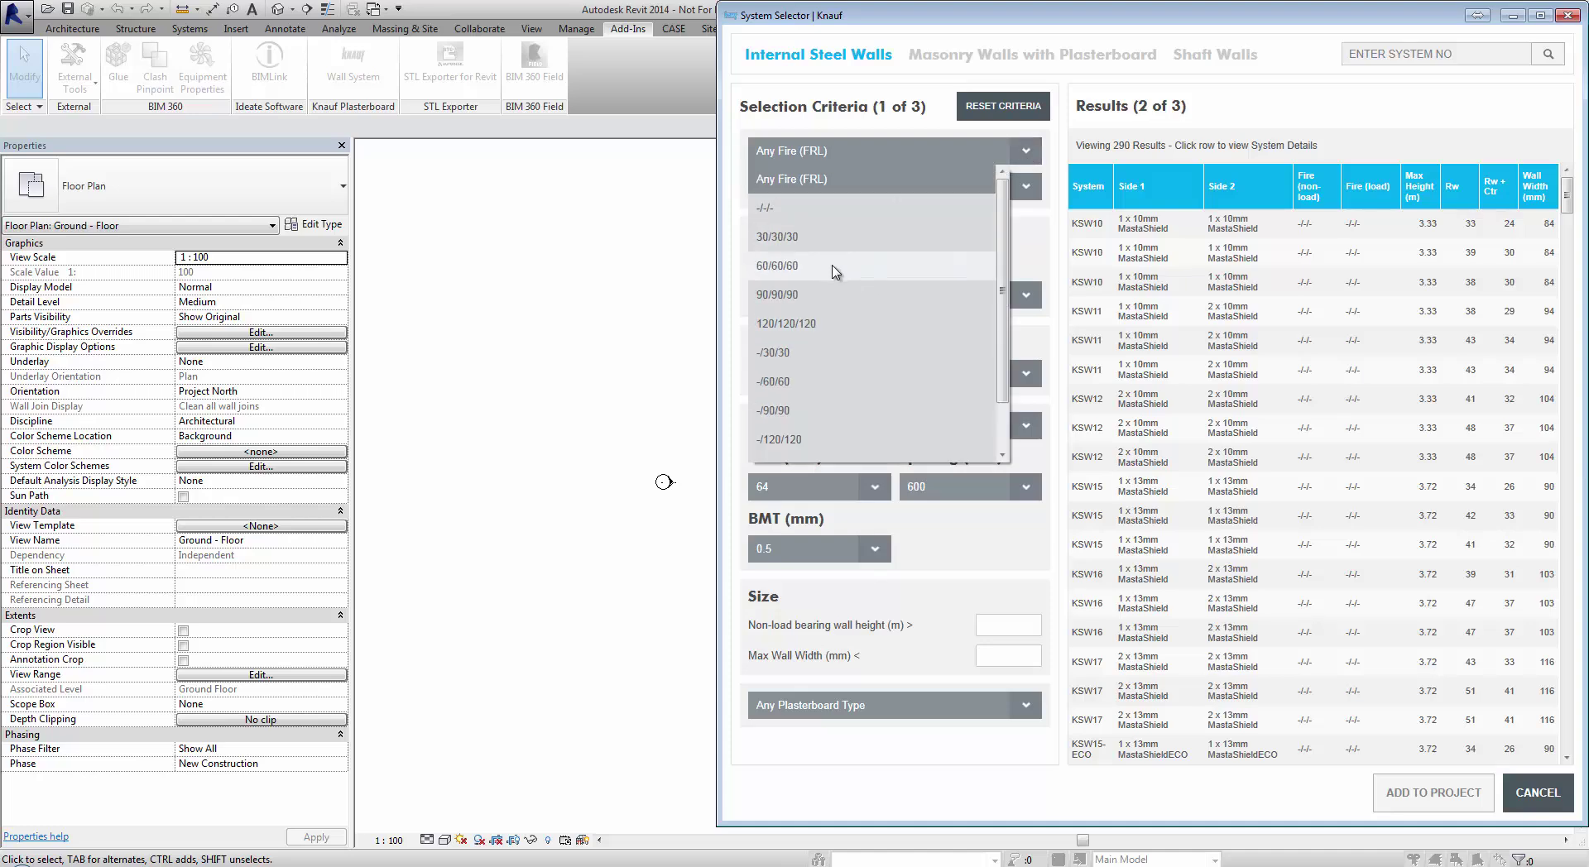
pyautogui.click(833, 267)
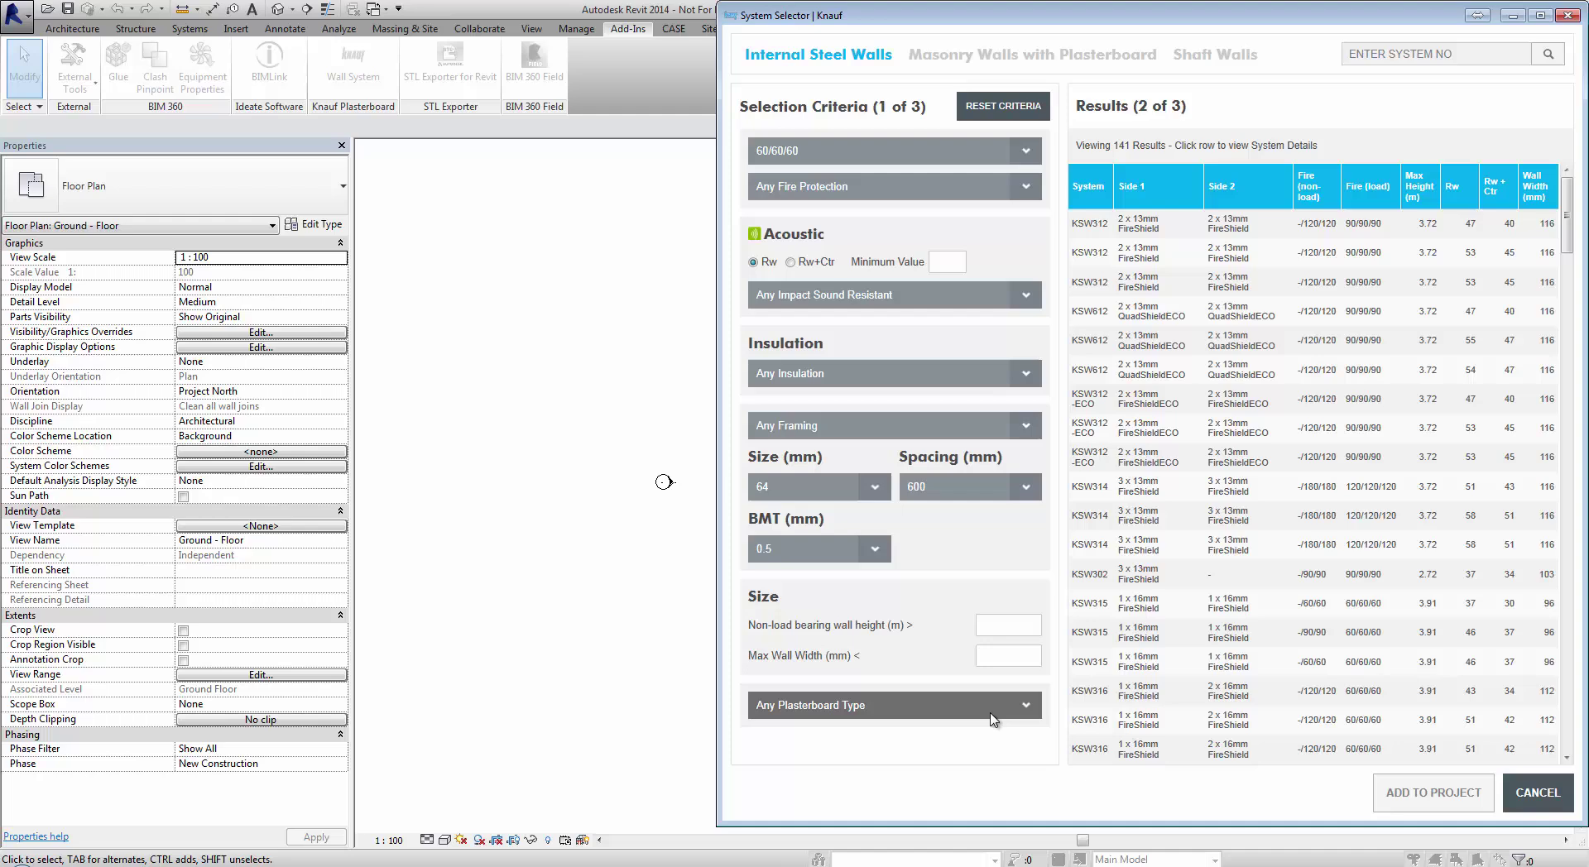
pyautogui.click(1026, 713)
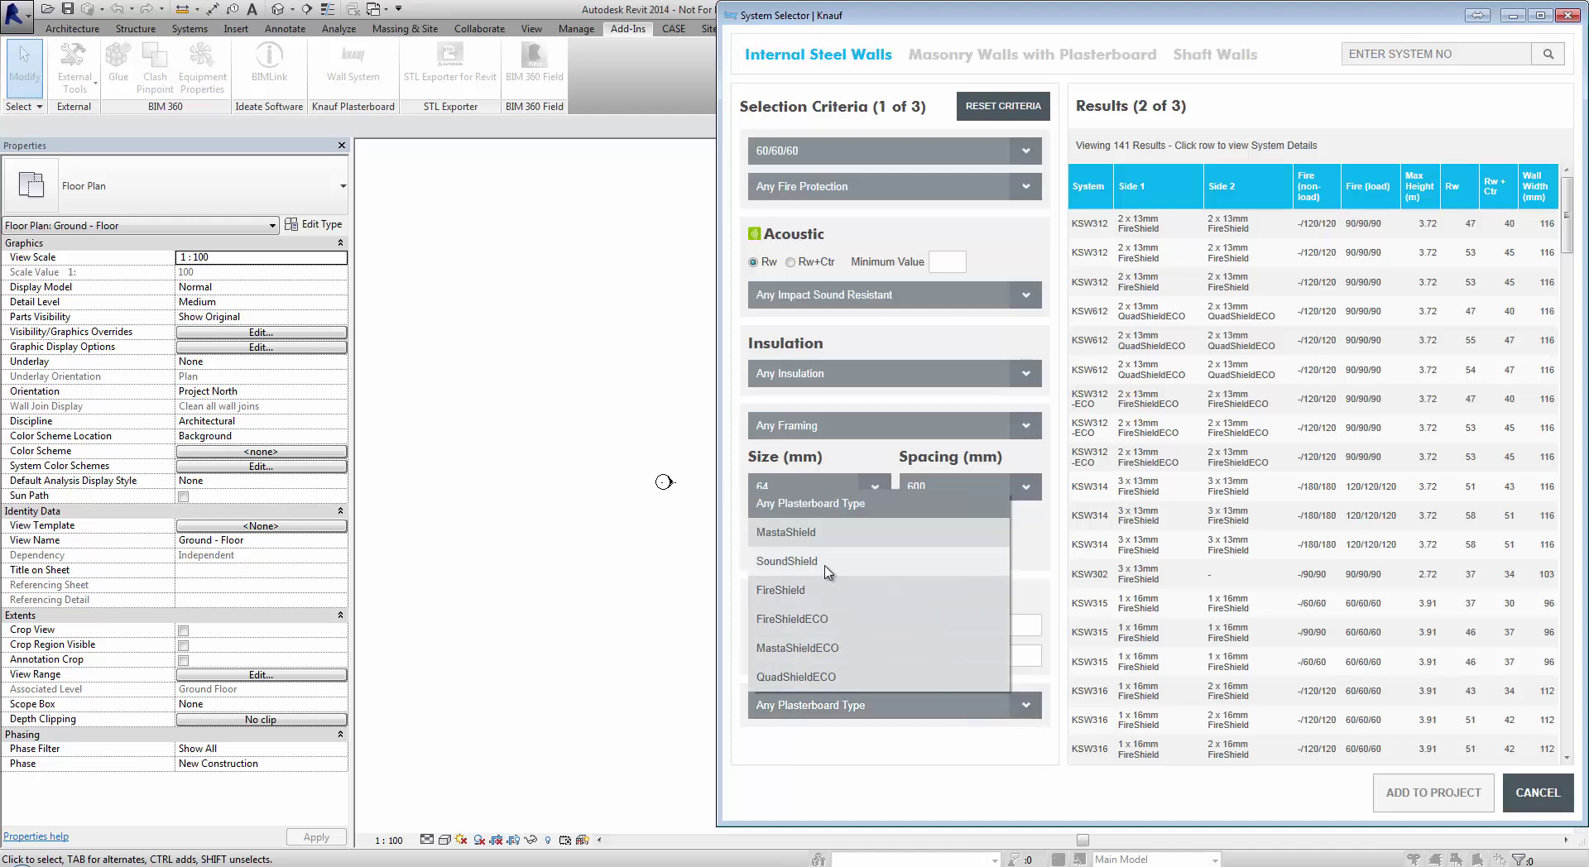
pyautogui.click(786, 534)
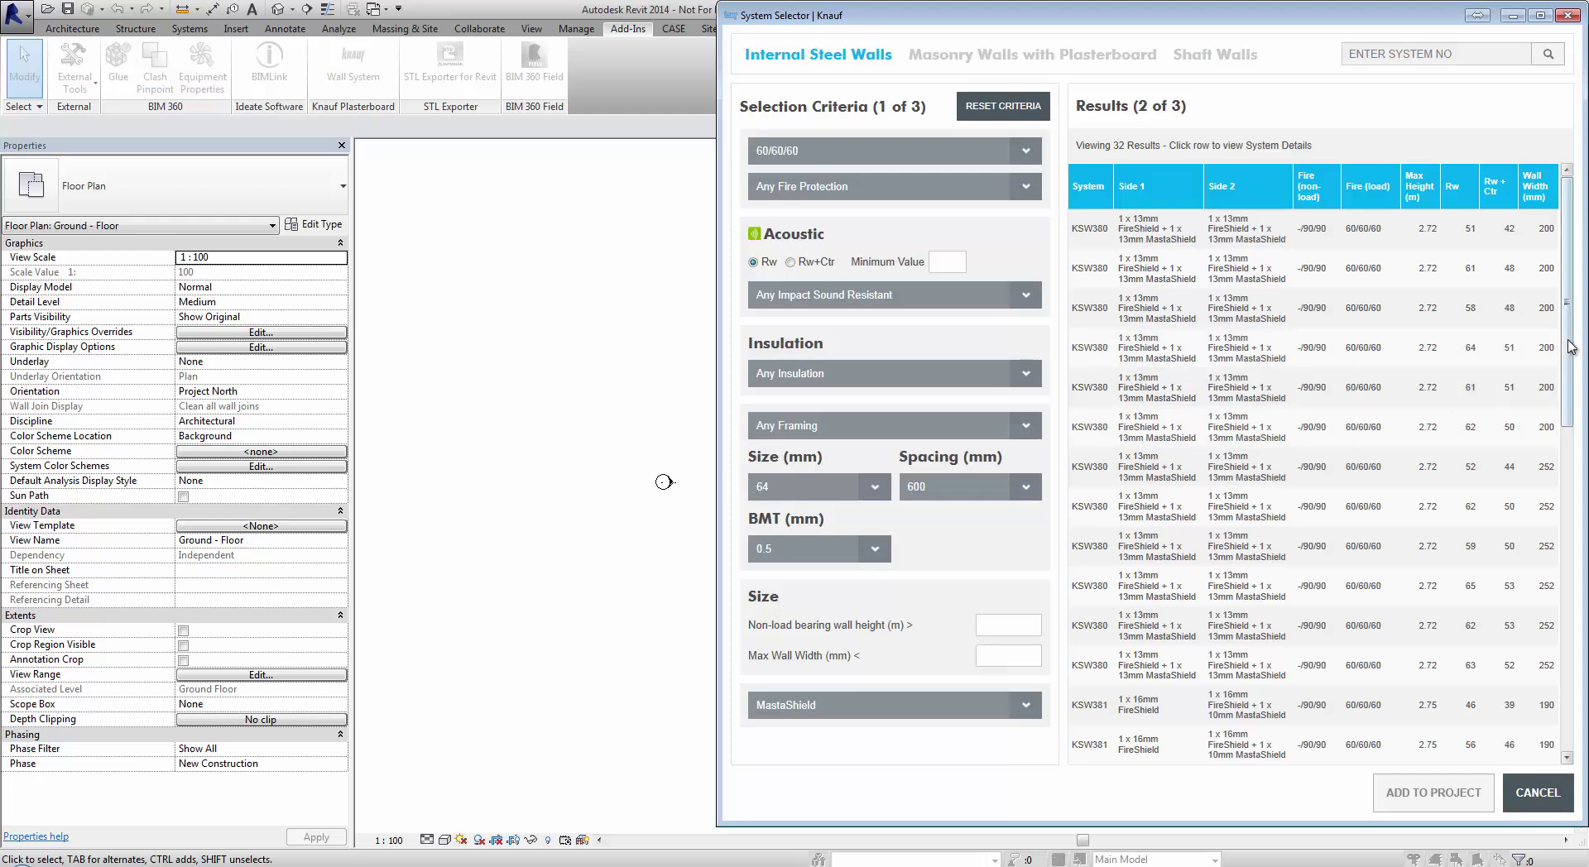
pyautogui.moveTo(1569, 347)
pyautogui.mouseDown()
pyautogui.moveTo(1571, 673)
pyautogui.moveTo(1566, 335)
pyautogui.mouseUp()
# Step: View the first KSW380 system's details and add it to the project
pyautogui.click(1173, 240)
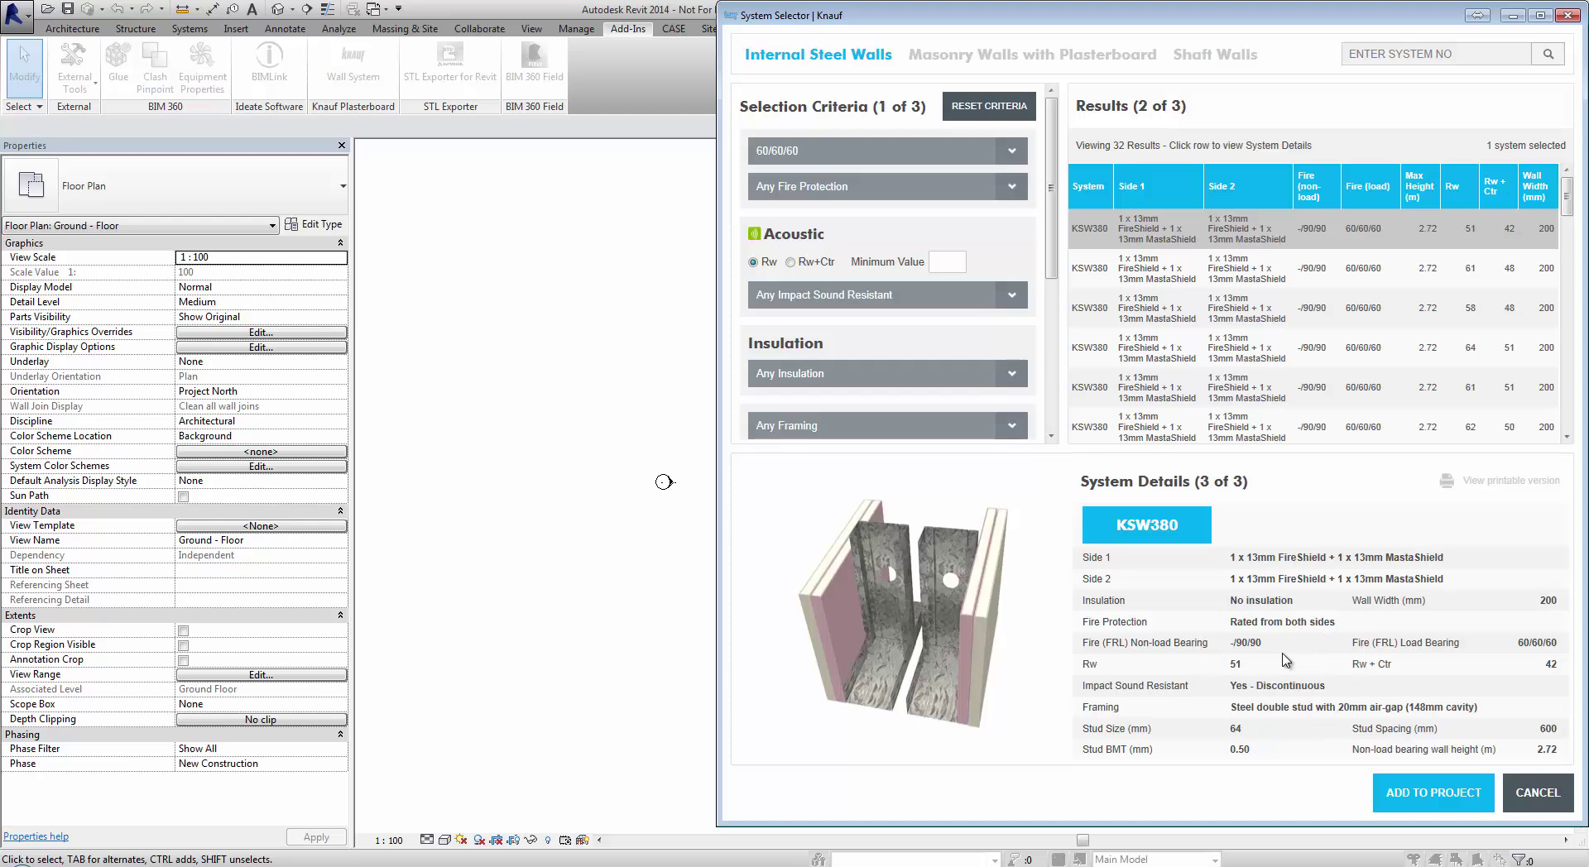
pyautogui.click(1498, 490)
pyautogui.click(1436, 800)
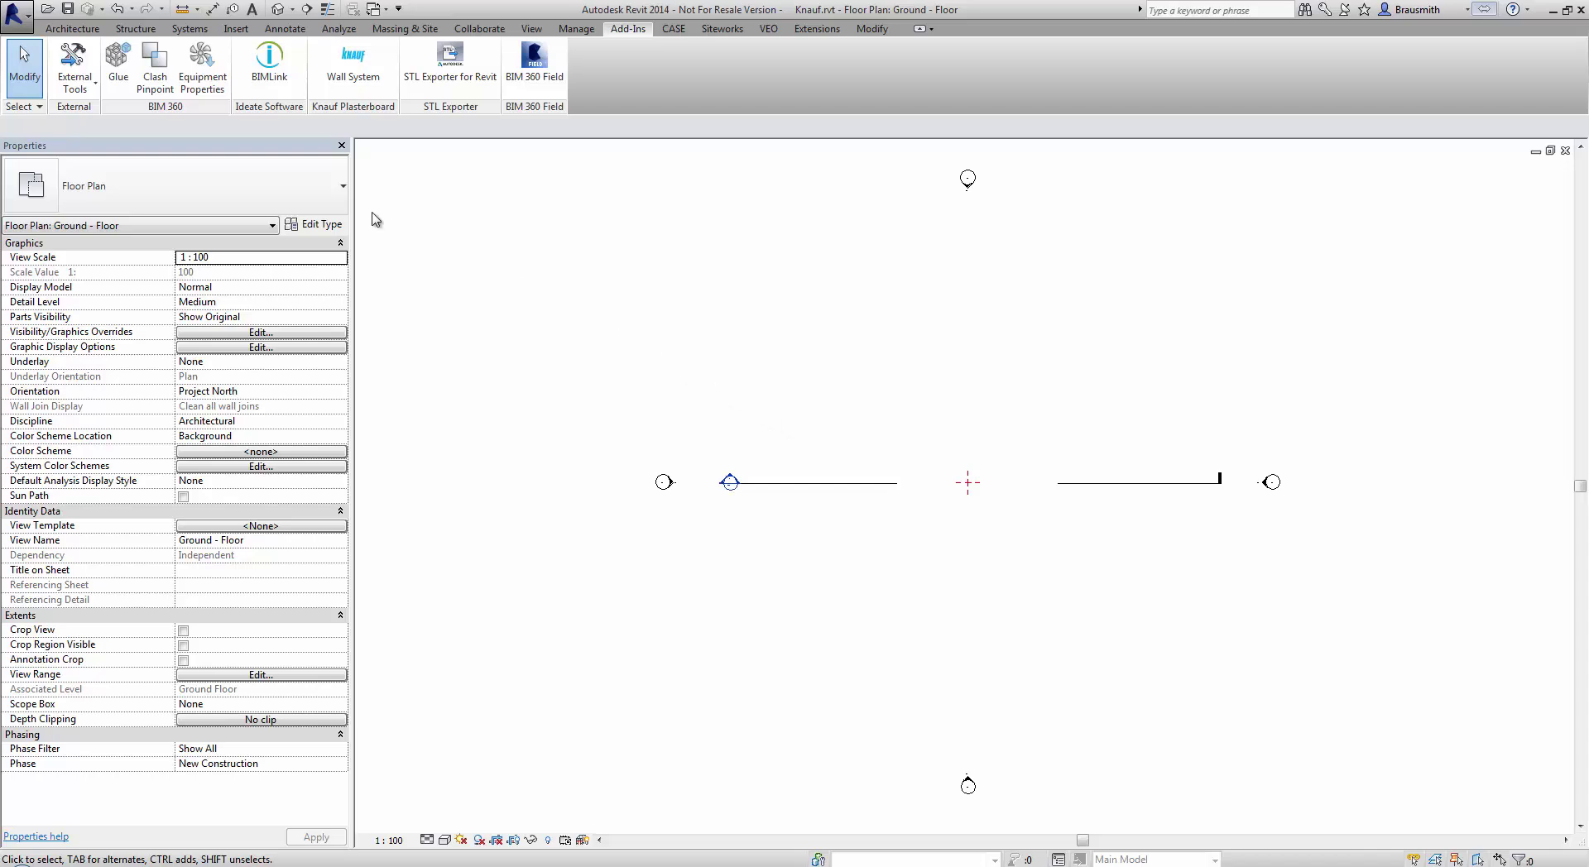
# Step: Draw a 5600-long Steel Stud-Twin-Knauf-KSW380-200 wall above the left plan line
pyautogui.click(73, 28)
pyautogui.click(76, 58)
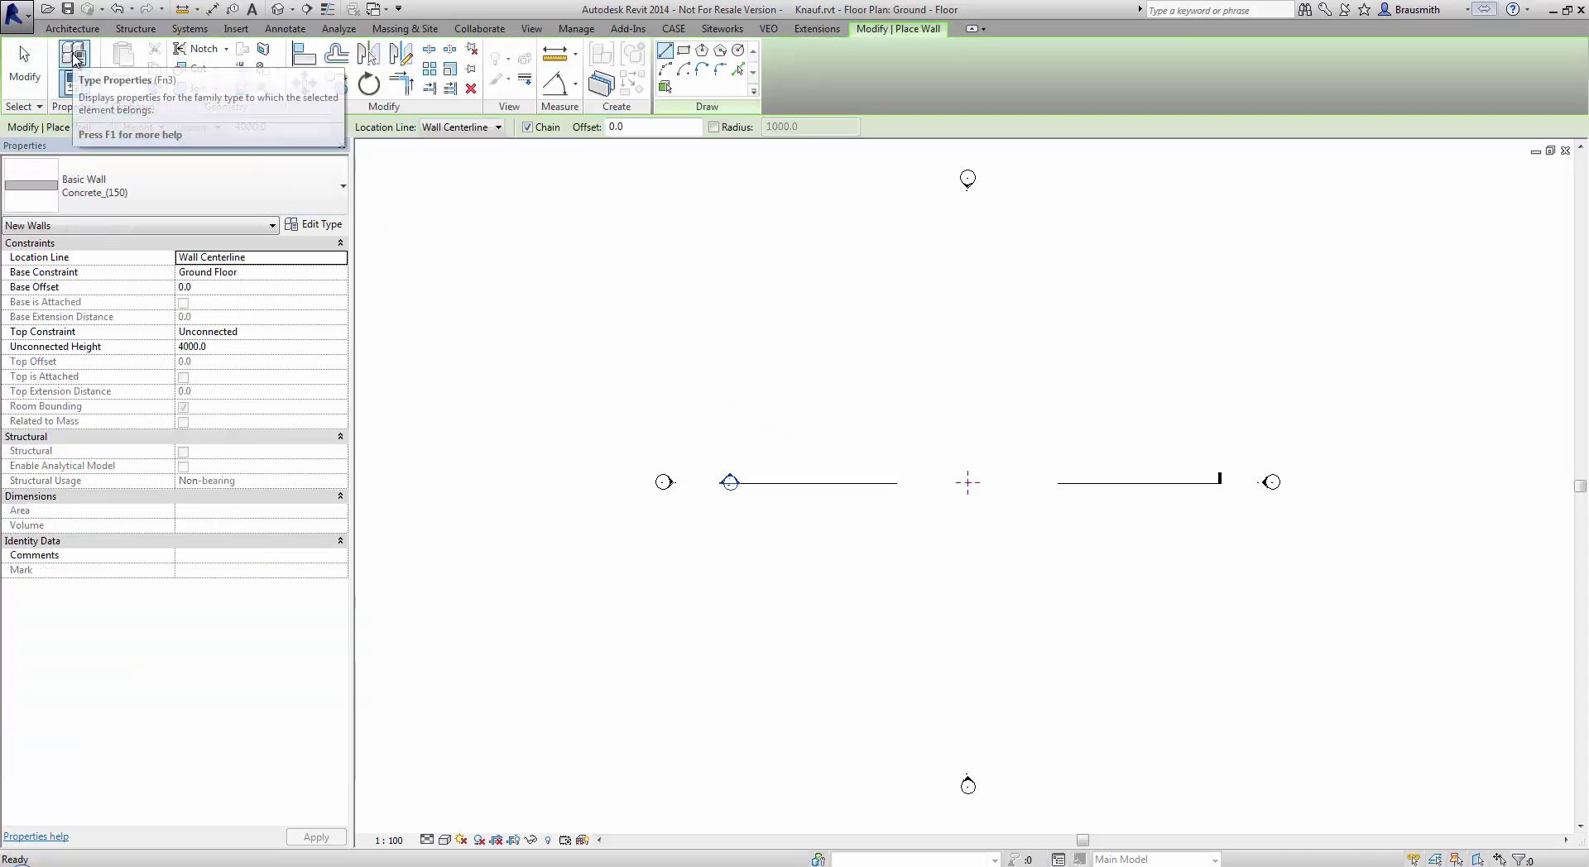
pyautogui.click(167, 191)
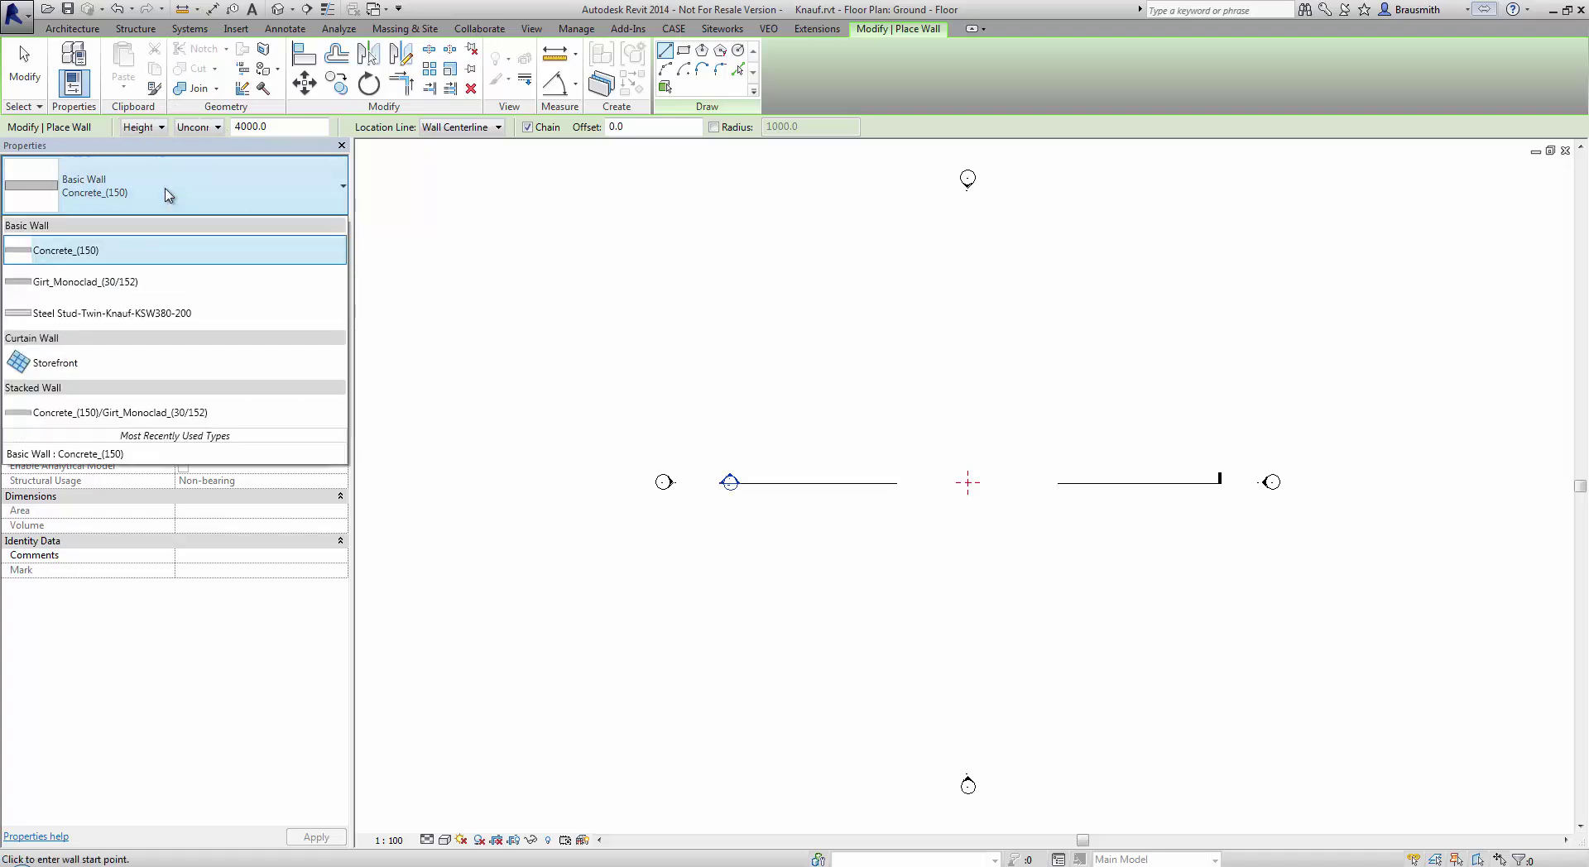
pyautogui.click(126, 313)
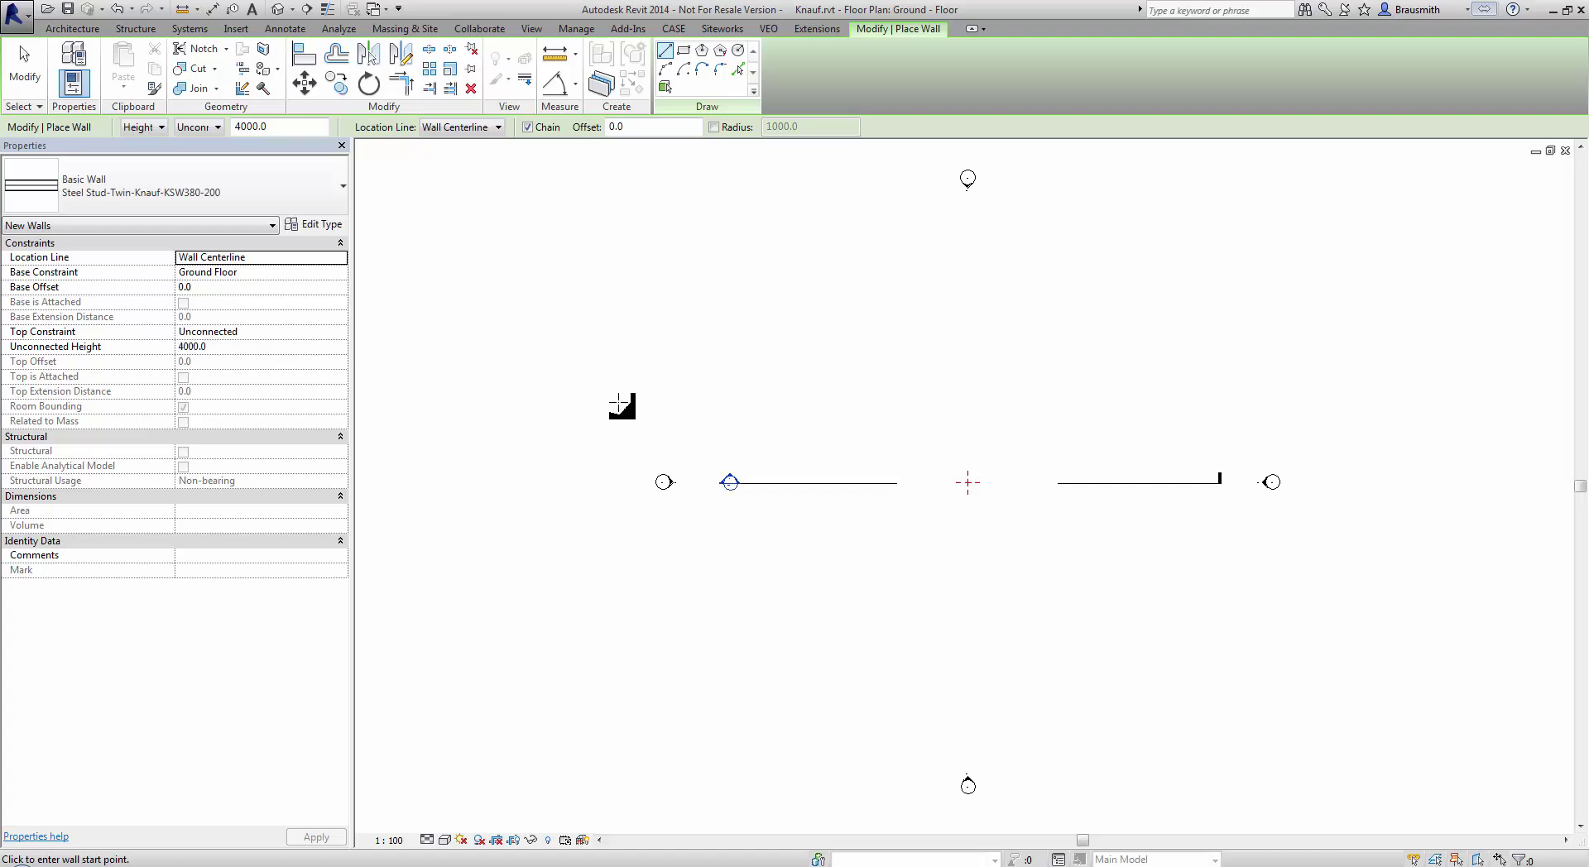
pyautogui.click(826, 453)
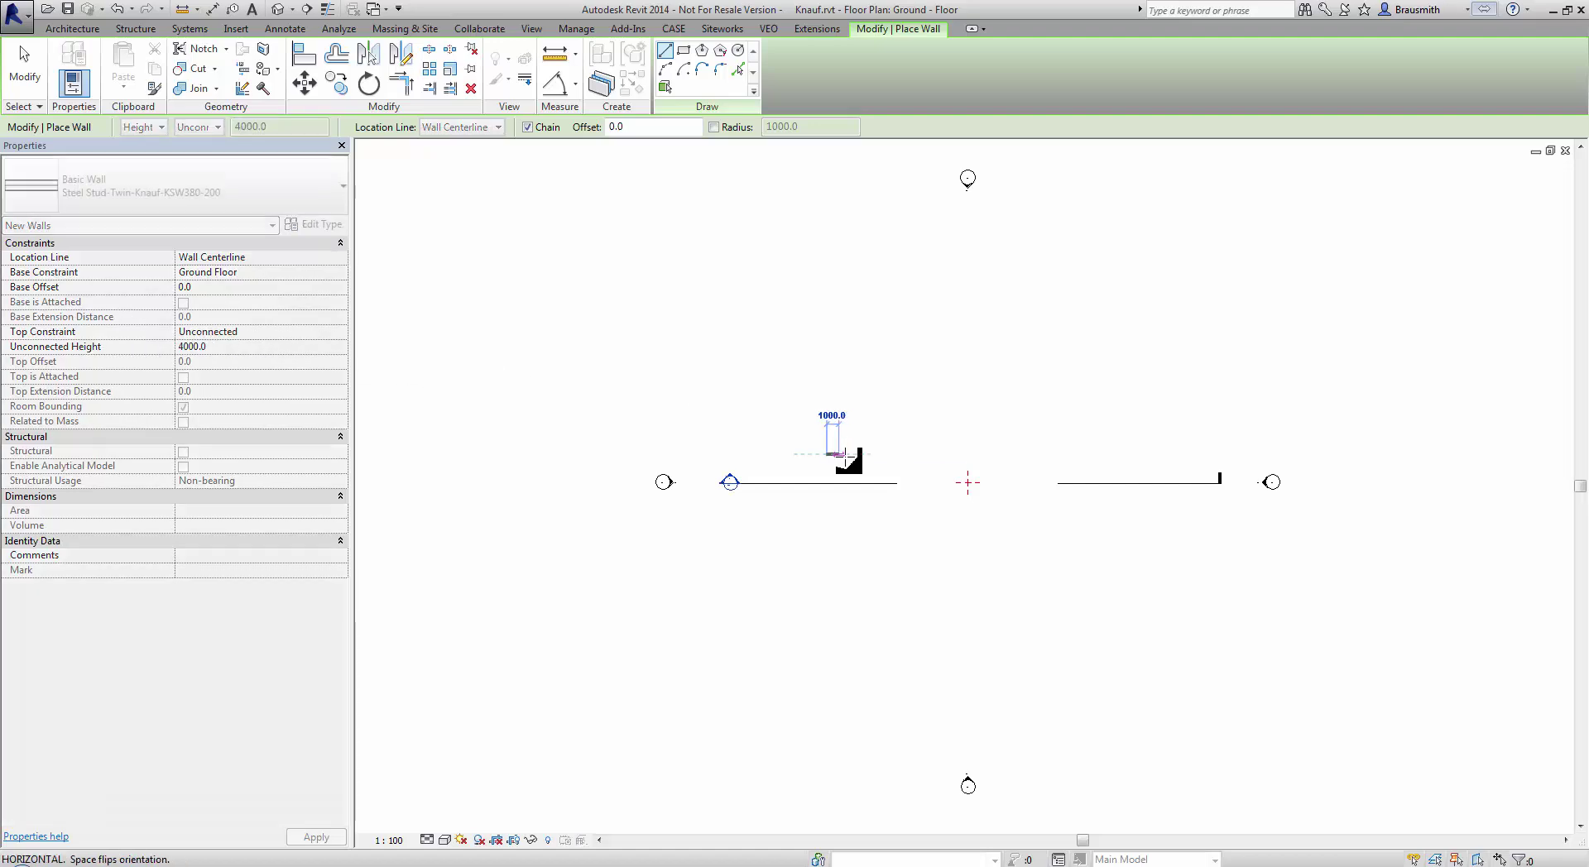
pyautogui.click(893, 454)
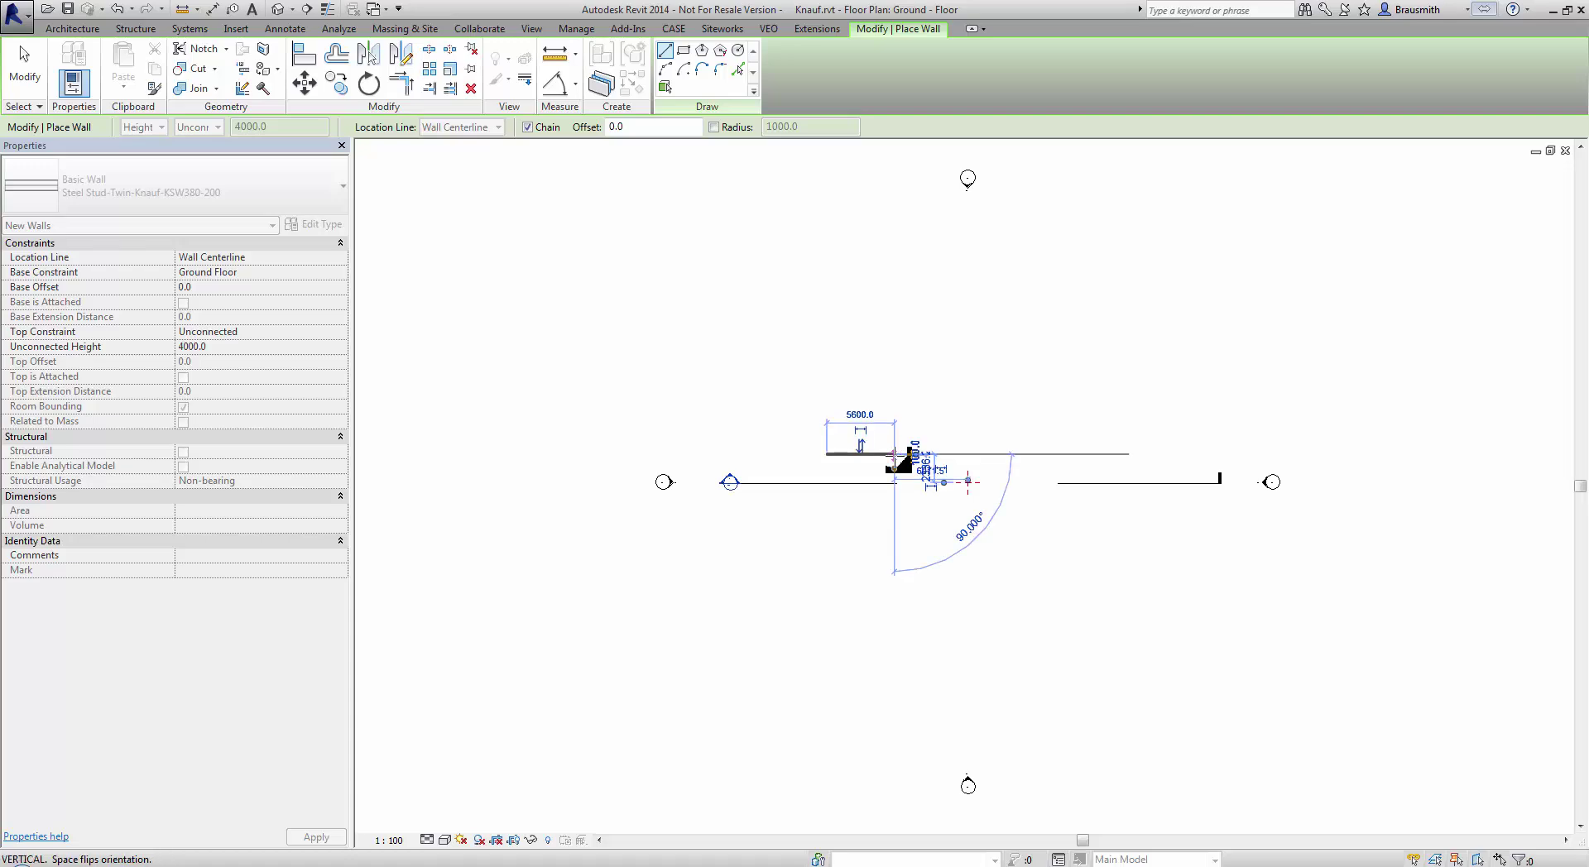
pyautogui.press('Escape')
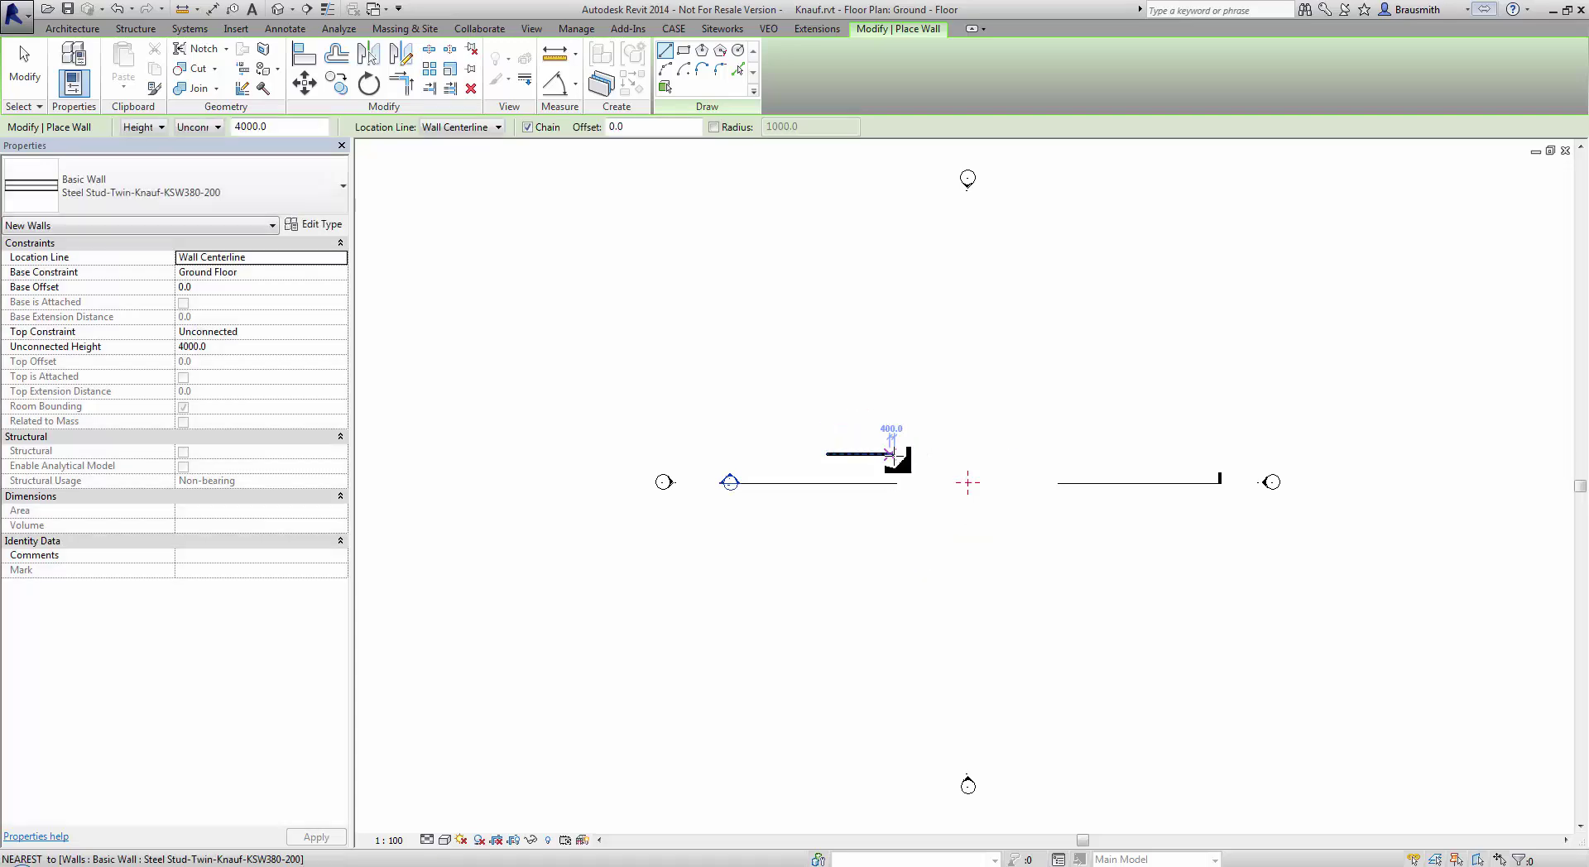
pyautogui.press('Escape')
# Step: Zoom in on the new wall and turn on Thin Lines to show its layers
pyautogui.scroll(4, 869, 460)
pyautogui.scroll(2, 728, 462)
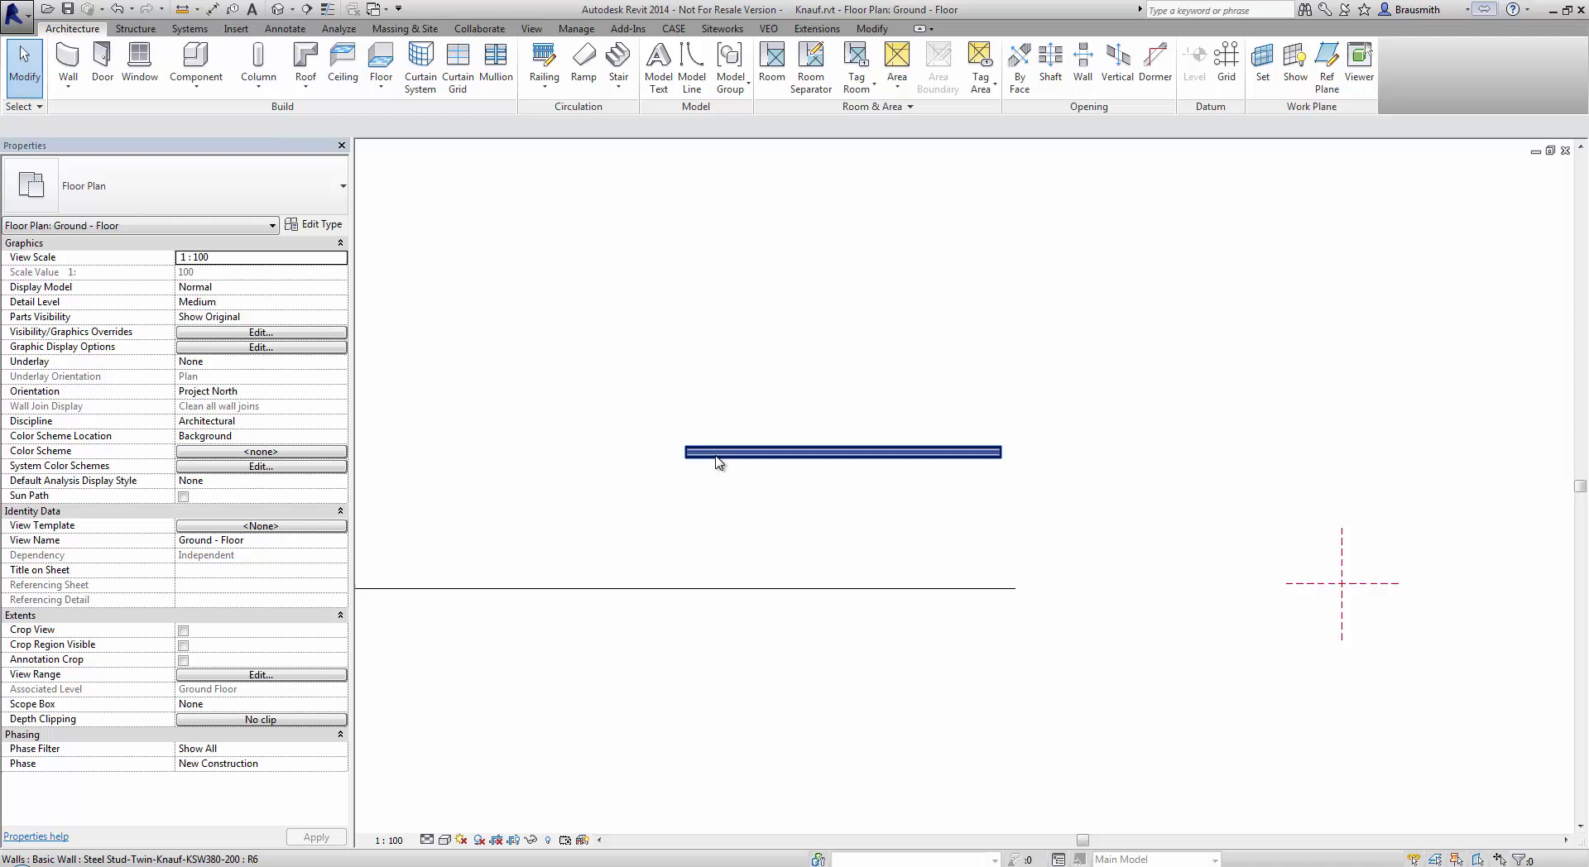
pyautogui.scroll(4, 696, 460)
pyautogui.scroll(2, 689, 460)
pyautogui.scroll(2, 702, 454)
pyautogui.scroll(3, 723, 456)
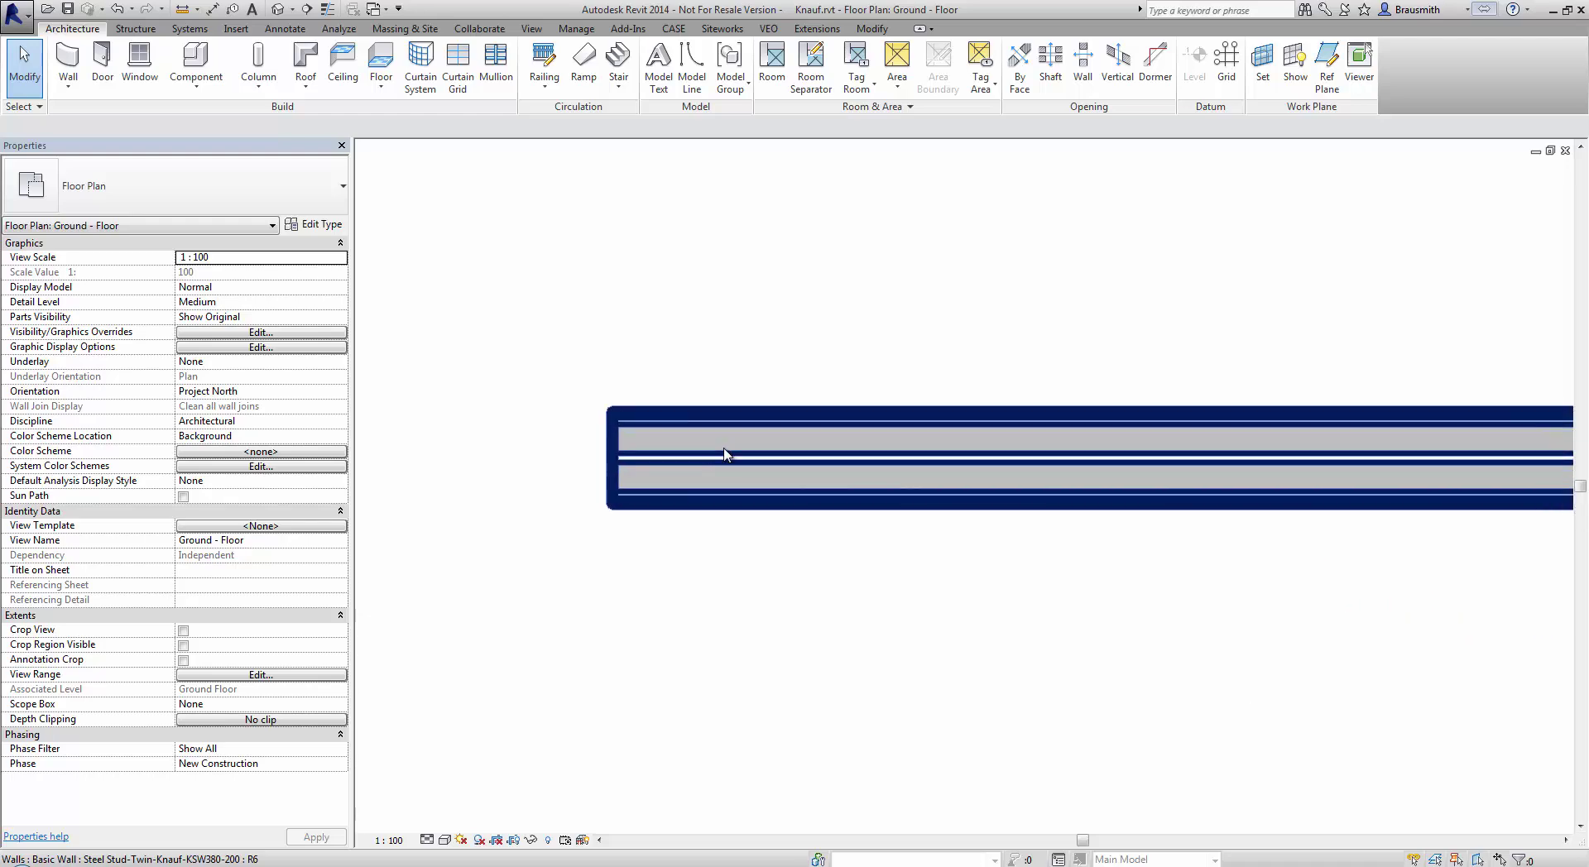
pyautogui.scroll(2, 726, 455)
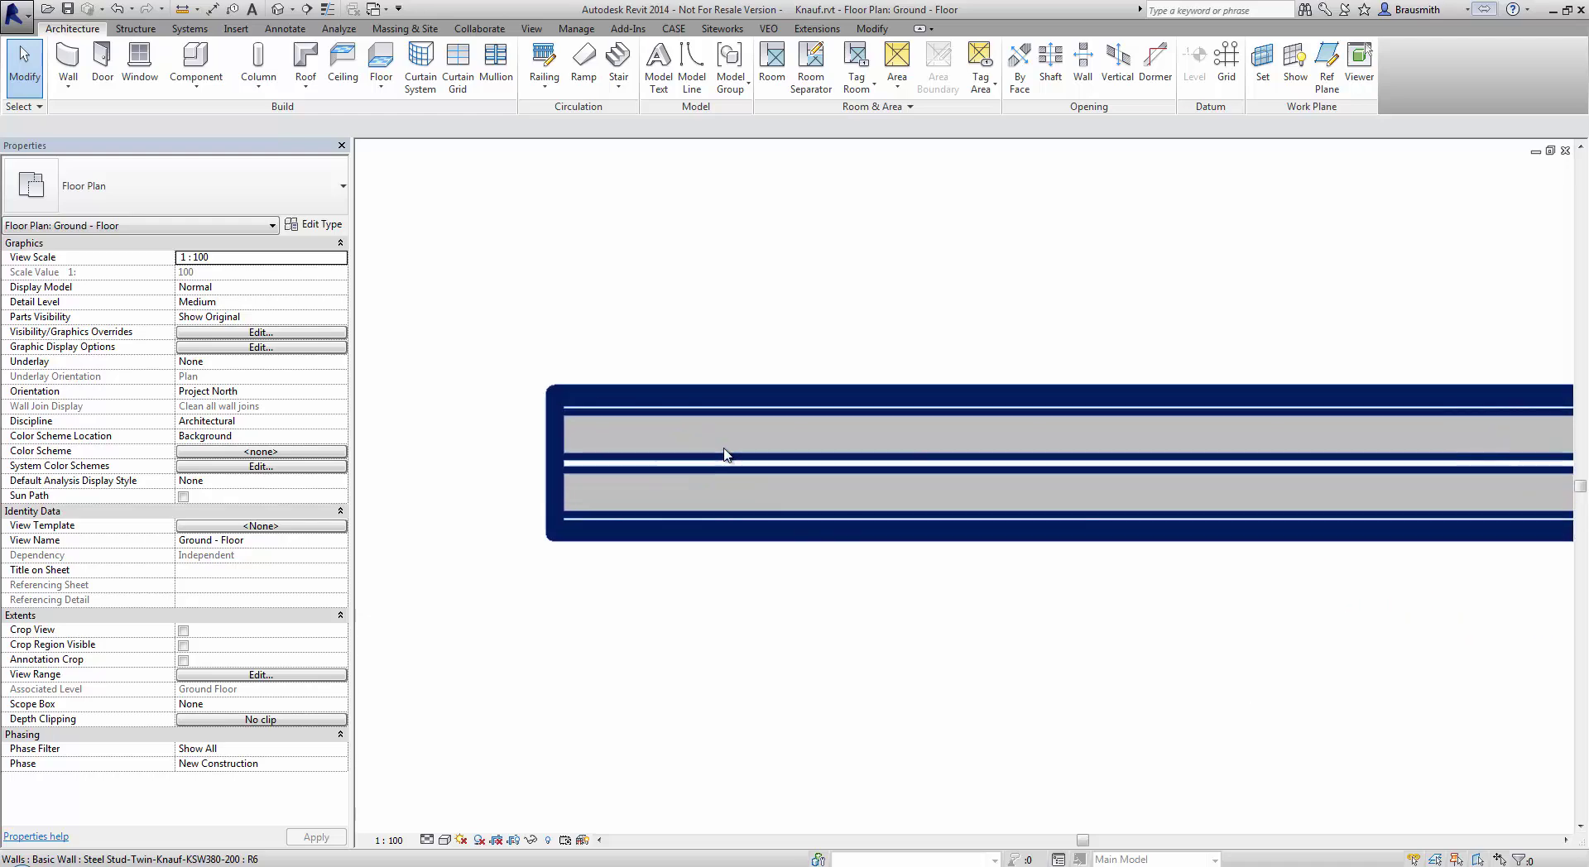
pyautogui.click(329, 10)
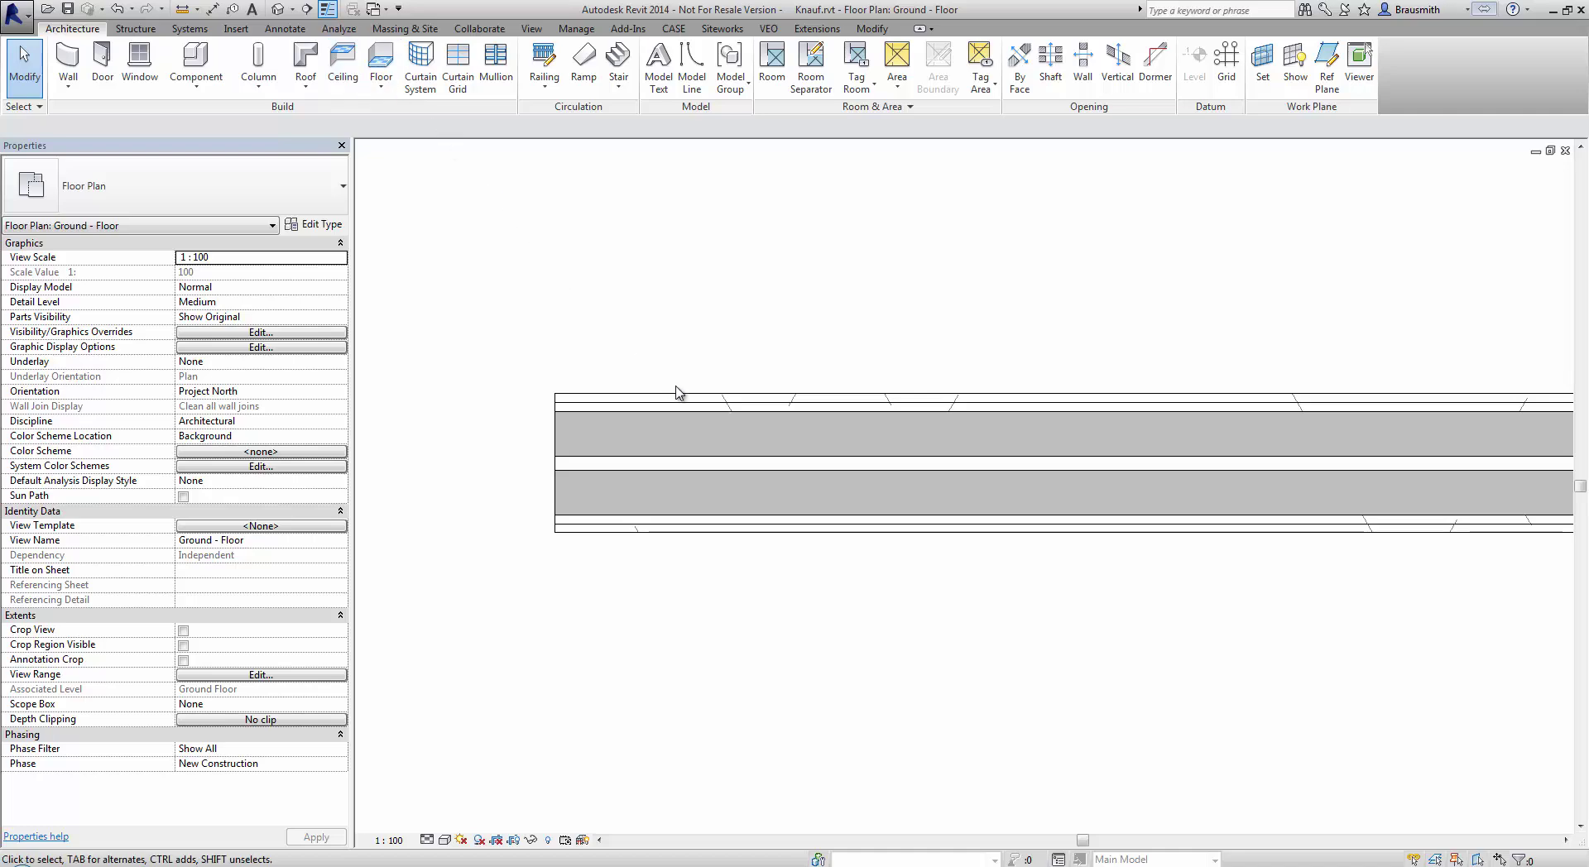
# Step: Select the KSW380 wall and open its Steel Stud-Twin-Knauf-KSW380-200 type properties
pyautogui.click(718, 408)
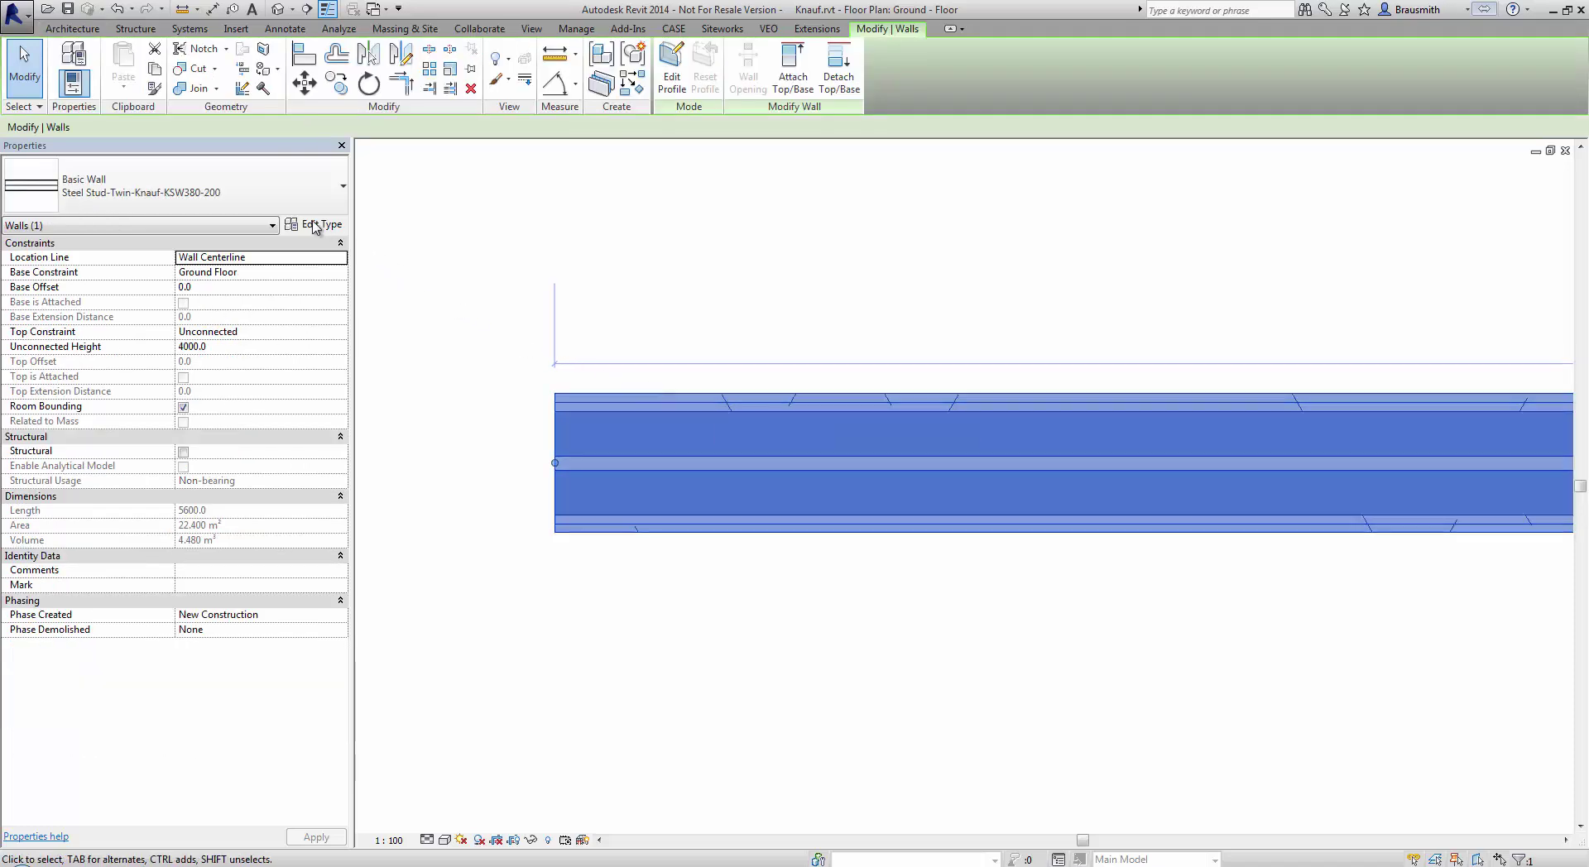
pyautogui.click(316, 226)
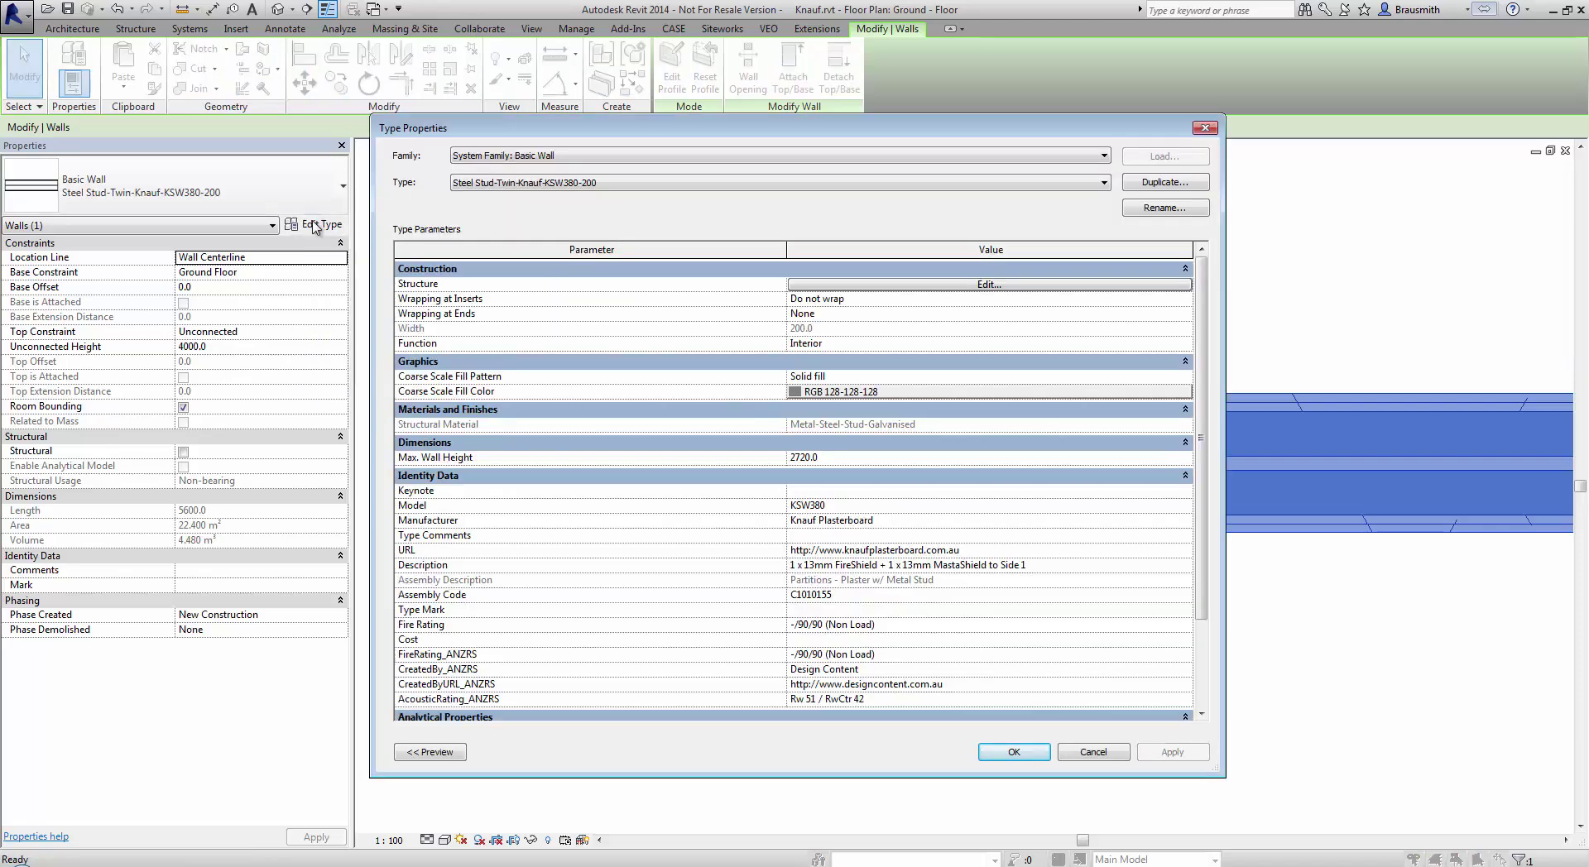
pyautogui.click(538, 186)
# Step: Scroll through the type parameters and open the Structure layer assembly
pyautogui.moveTo(1196, 492); pyautogui.dragTo(1223, 579)
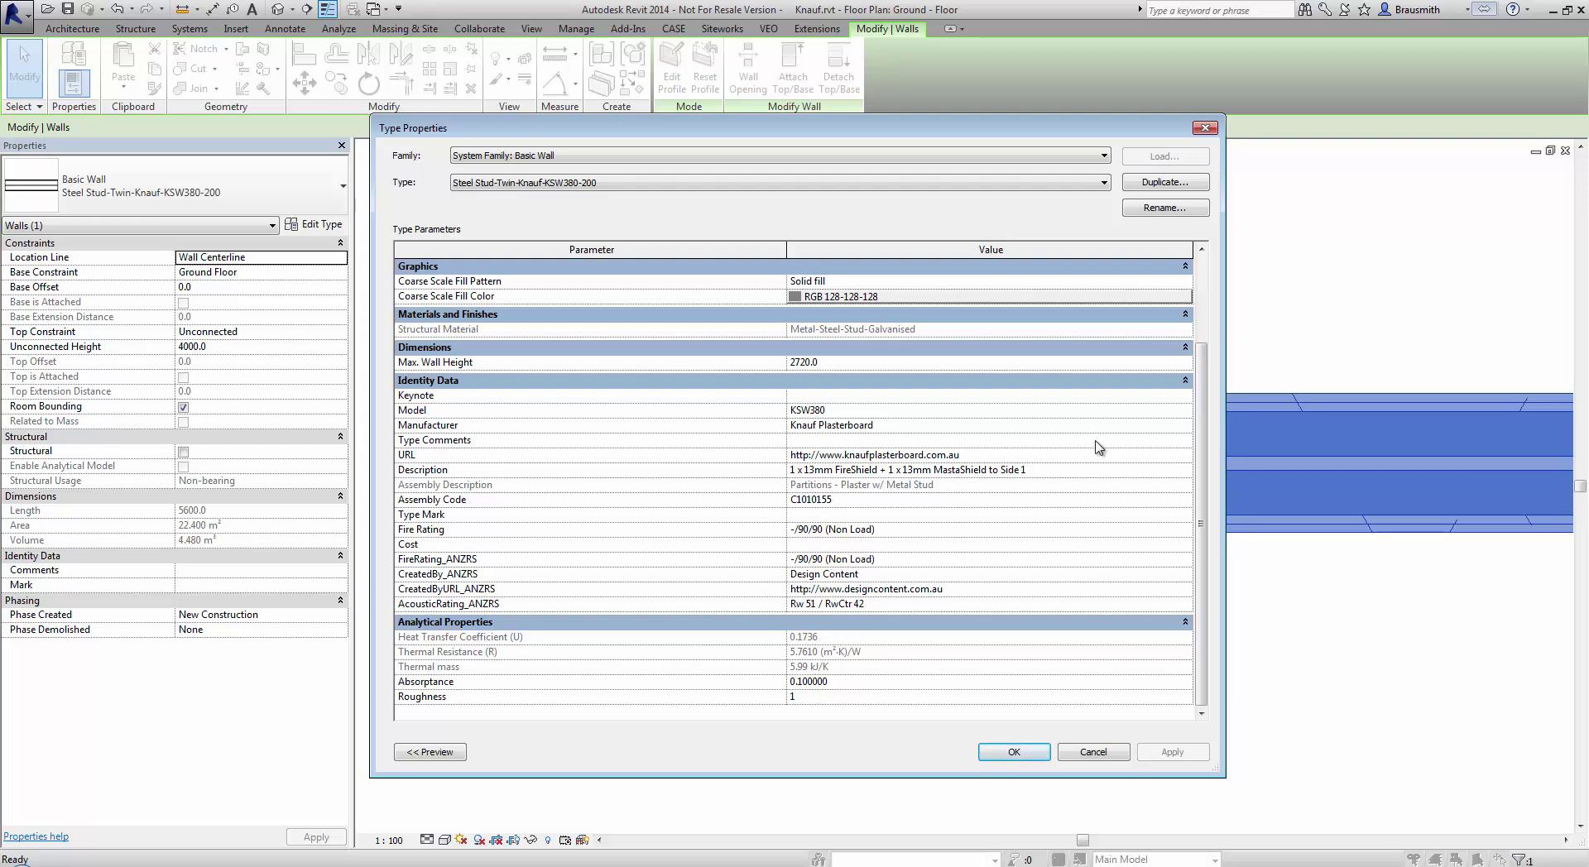
pyautogui.moveTo(1202, 418); pyautogui.dragTo(1203, 333)
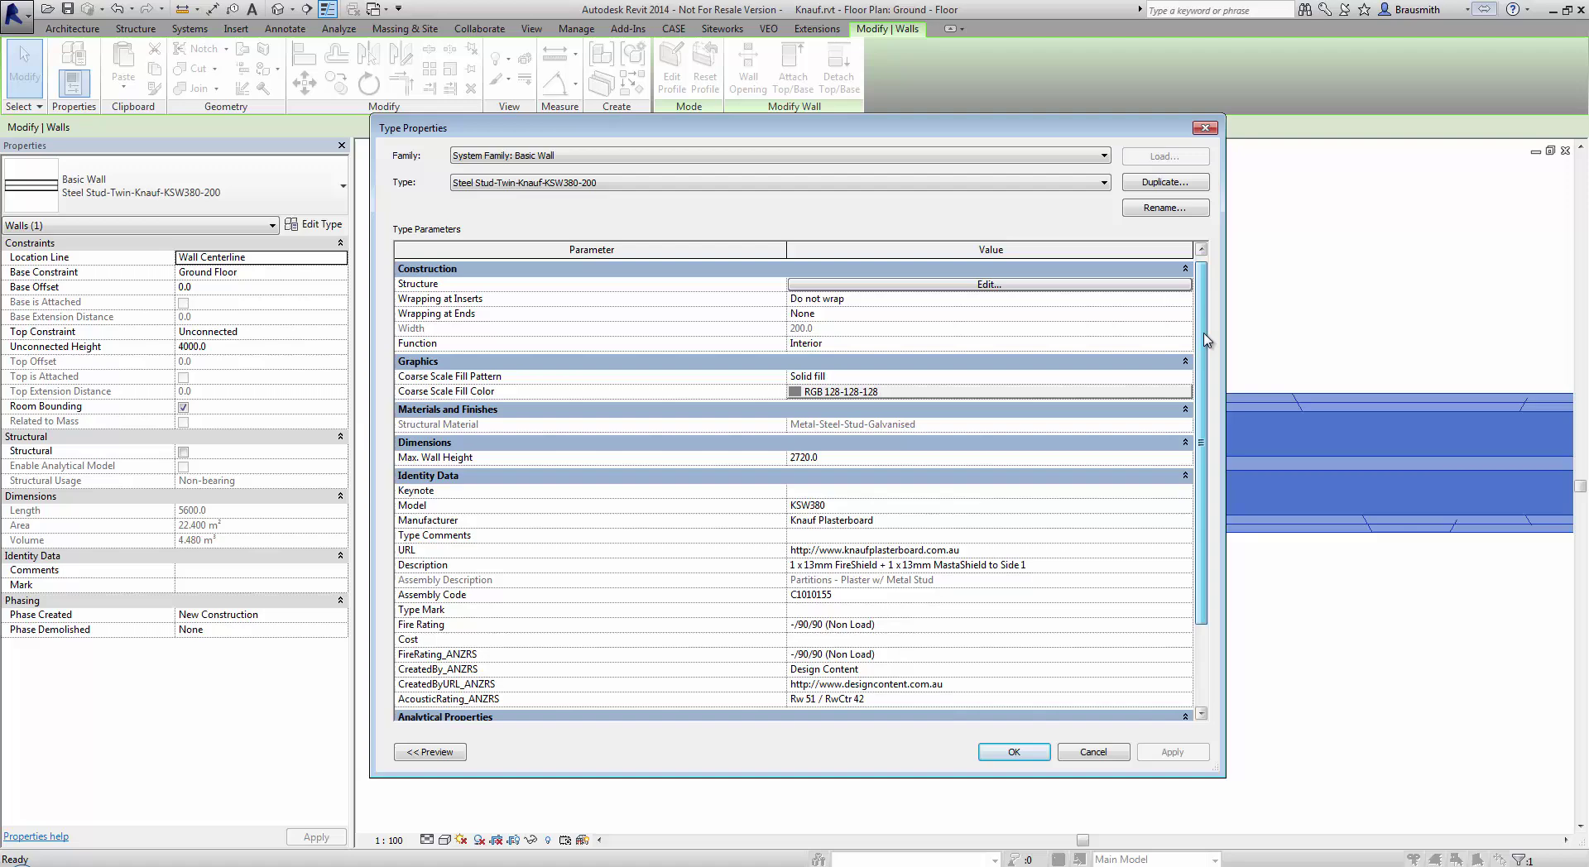
pyautogui.click(988, 285)
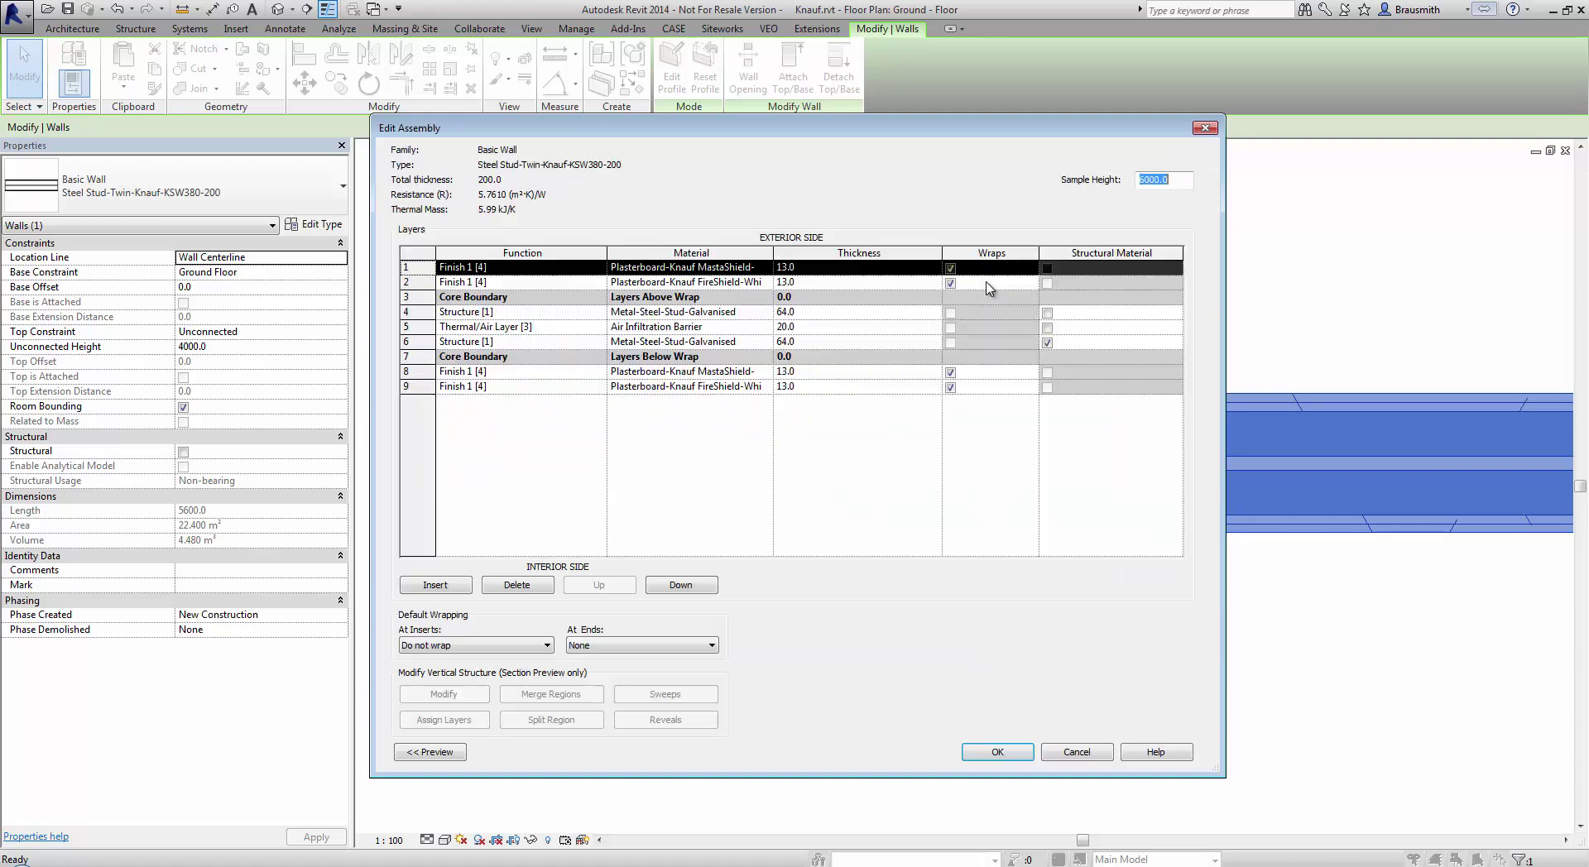
# Step: Open layer 1's Plasterboard-Knauf MastaShield-White material in the Material Browser
pyautogui.click(475, 328)
pyautogui.click(679, 281)
pyautogui.click(709, 269)
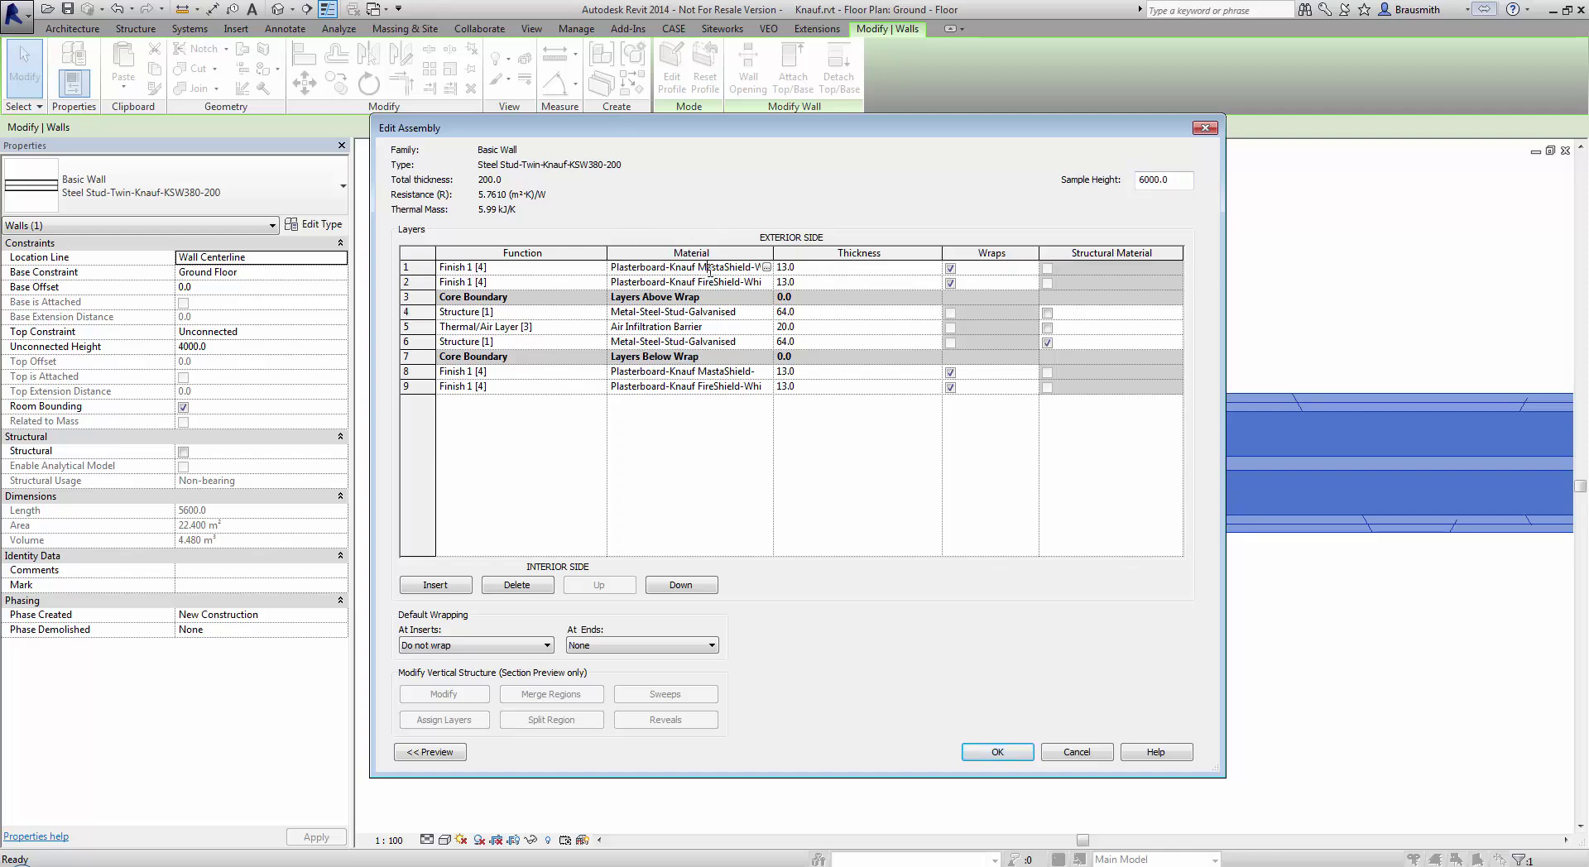
pyautogui.click(766, 268)
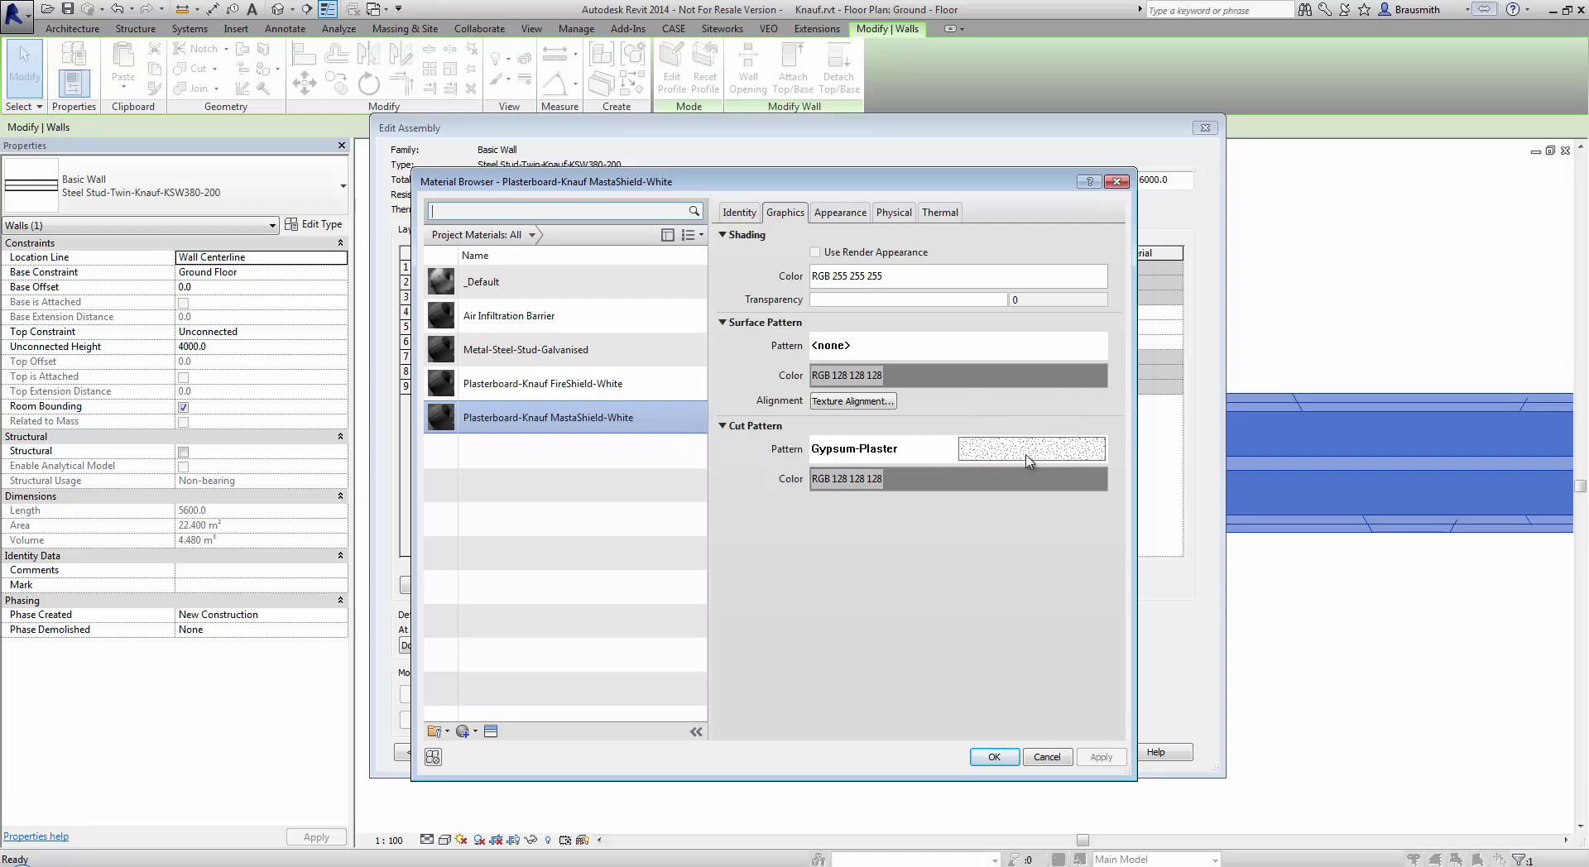
# Step: Review MastaShield's Identity, Physical (including density) and Thermal data, then close the browser
pyautogui.click(739, 213)
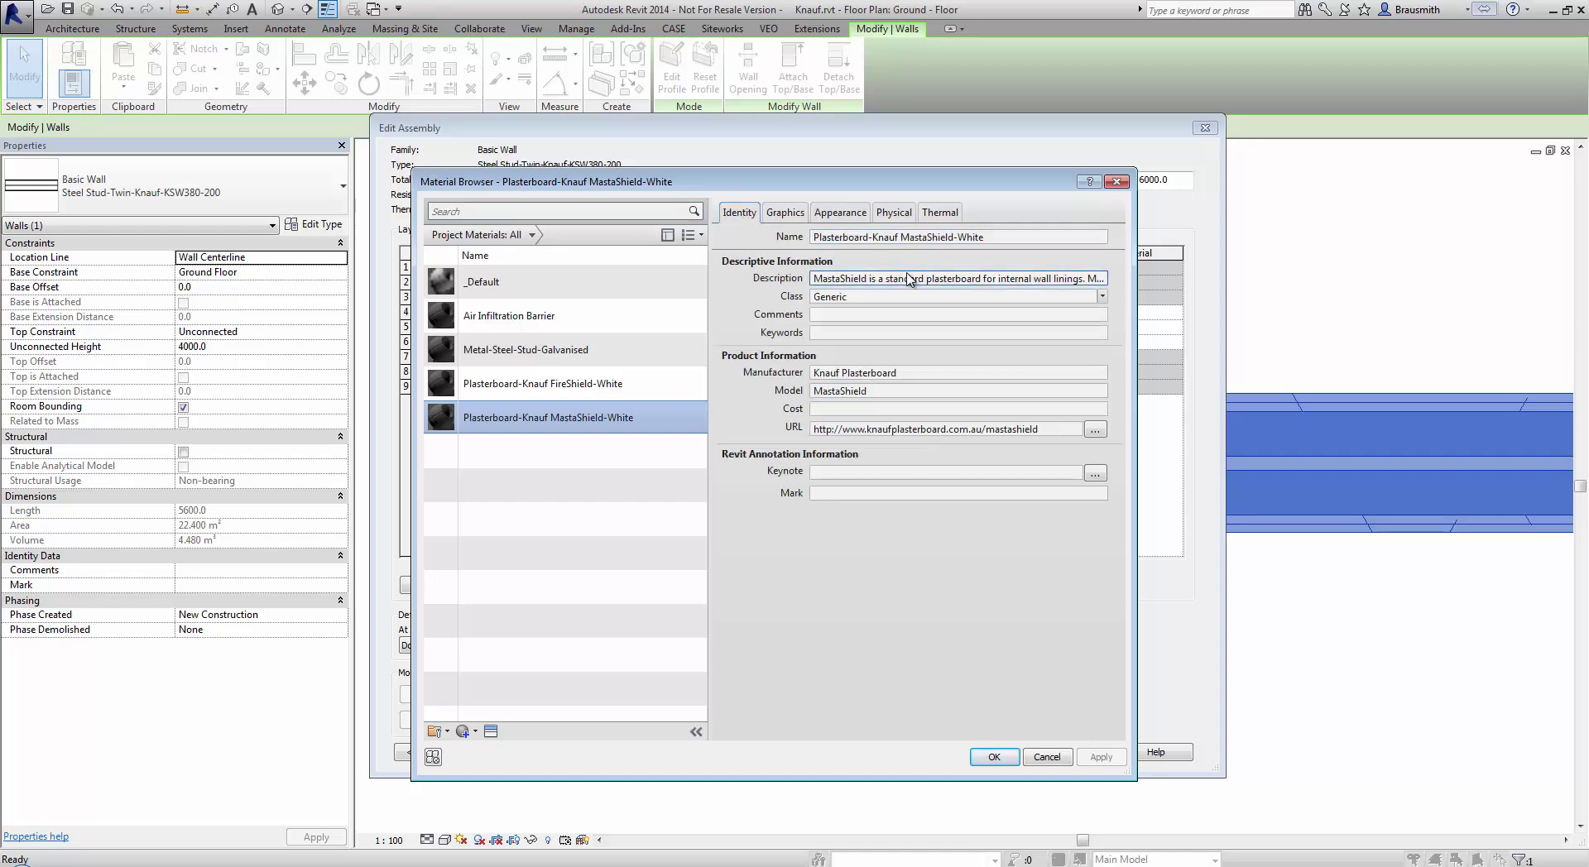
pyautogui.click(885, 390)
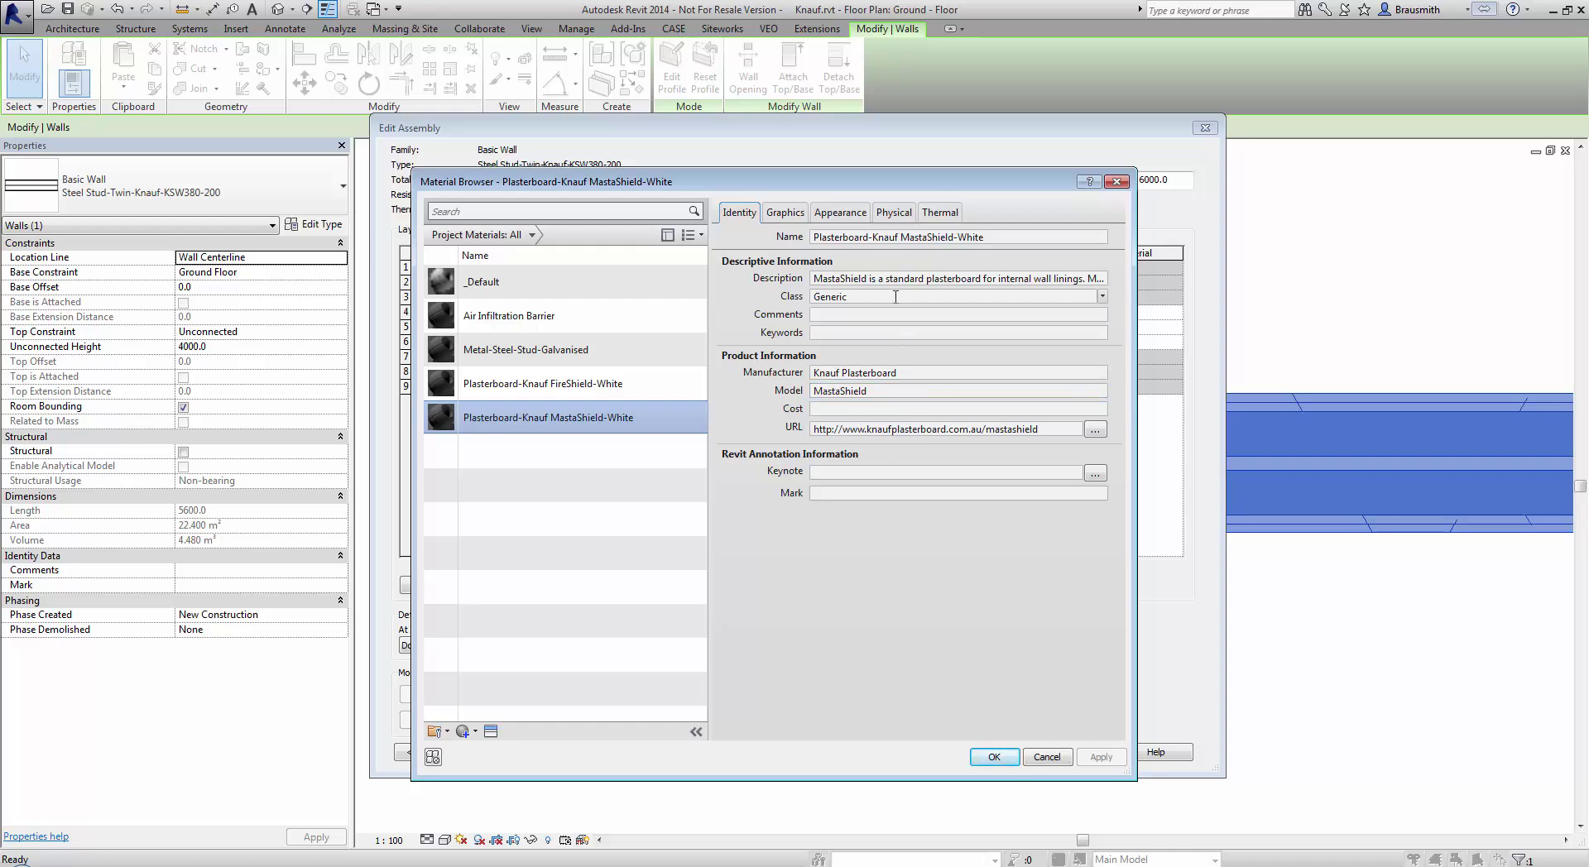
pyautogui.click(894, 213)
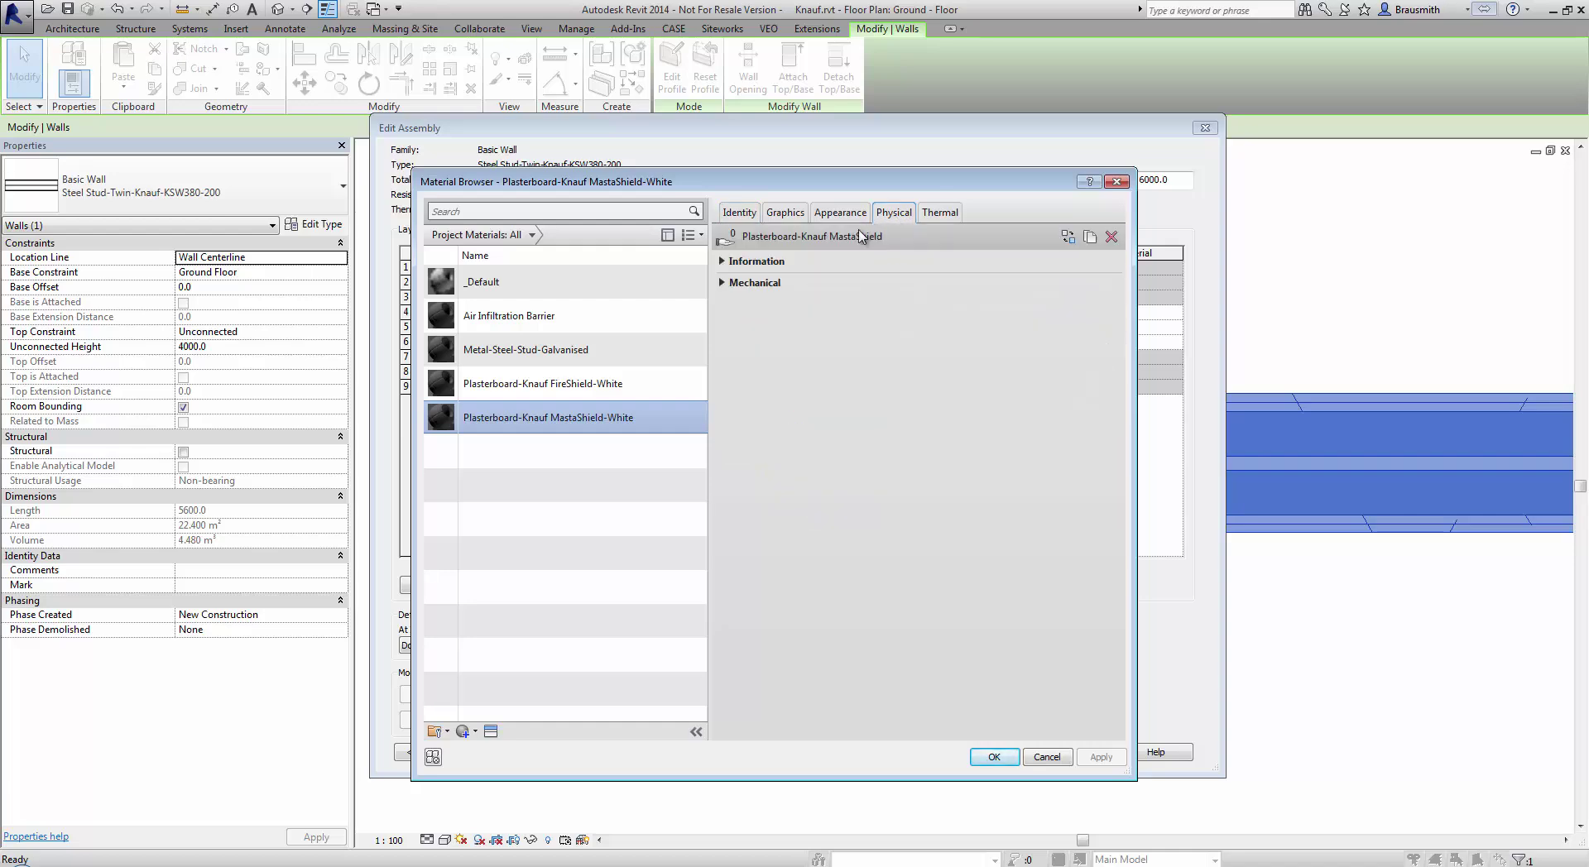
pyautogui.click(723, 261)
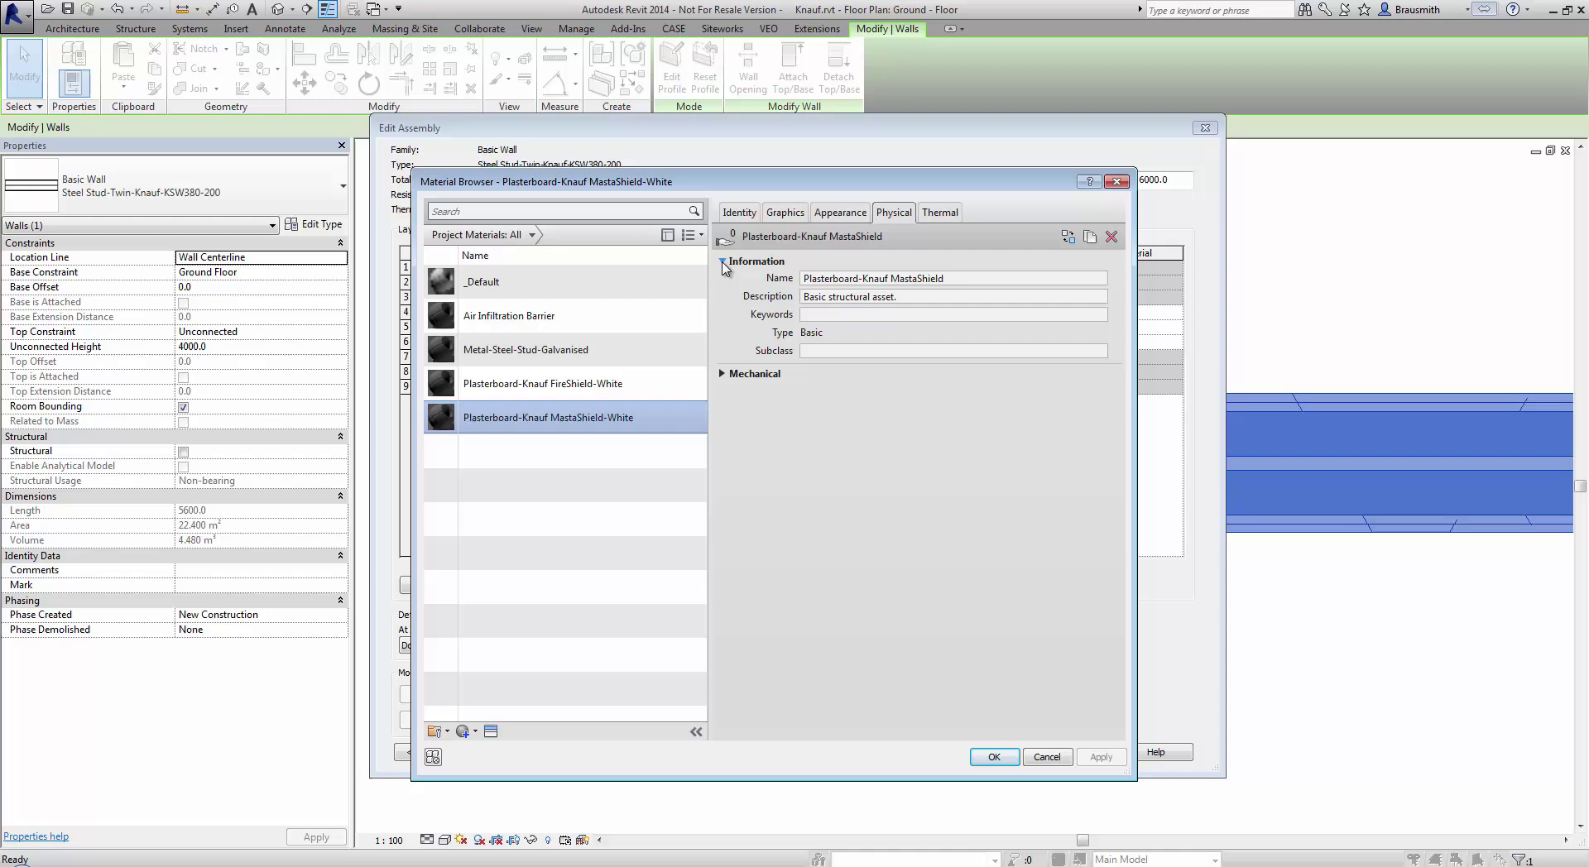
pyautogui.click(721, 374)
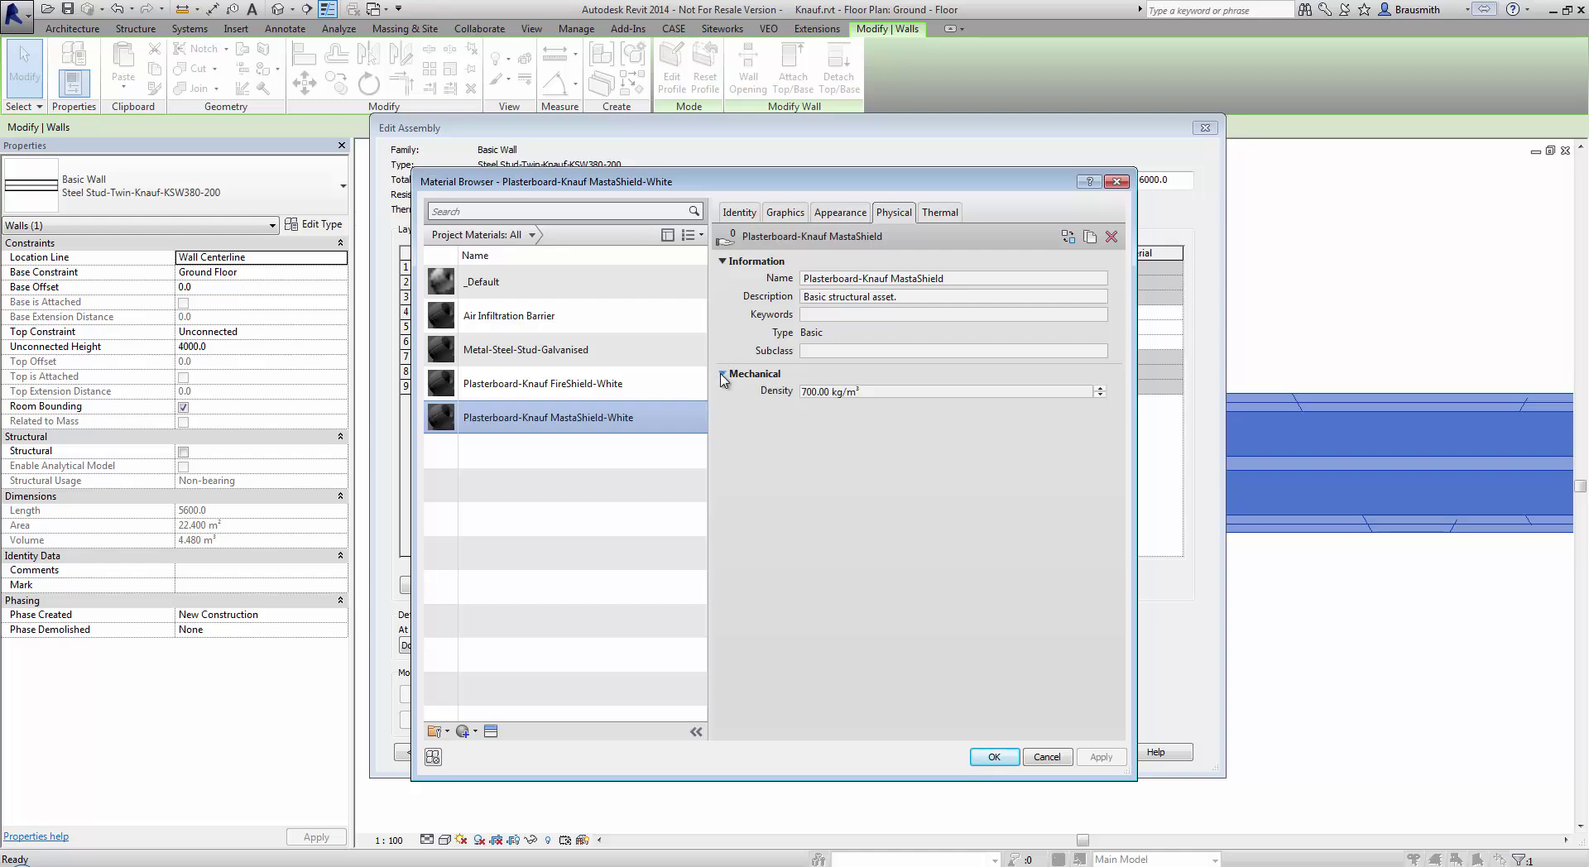
pyautogui.click(946, 213)
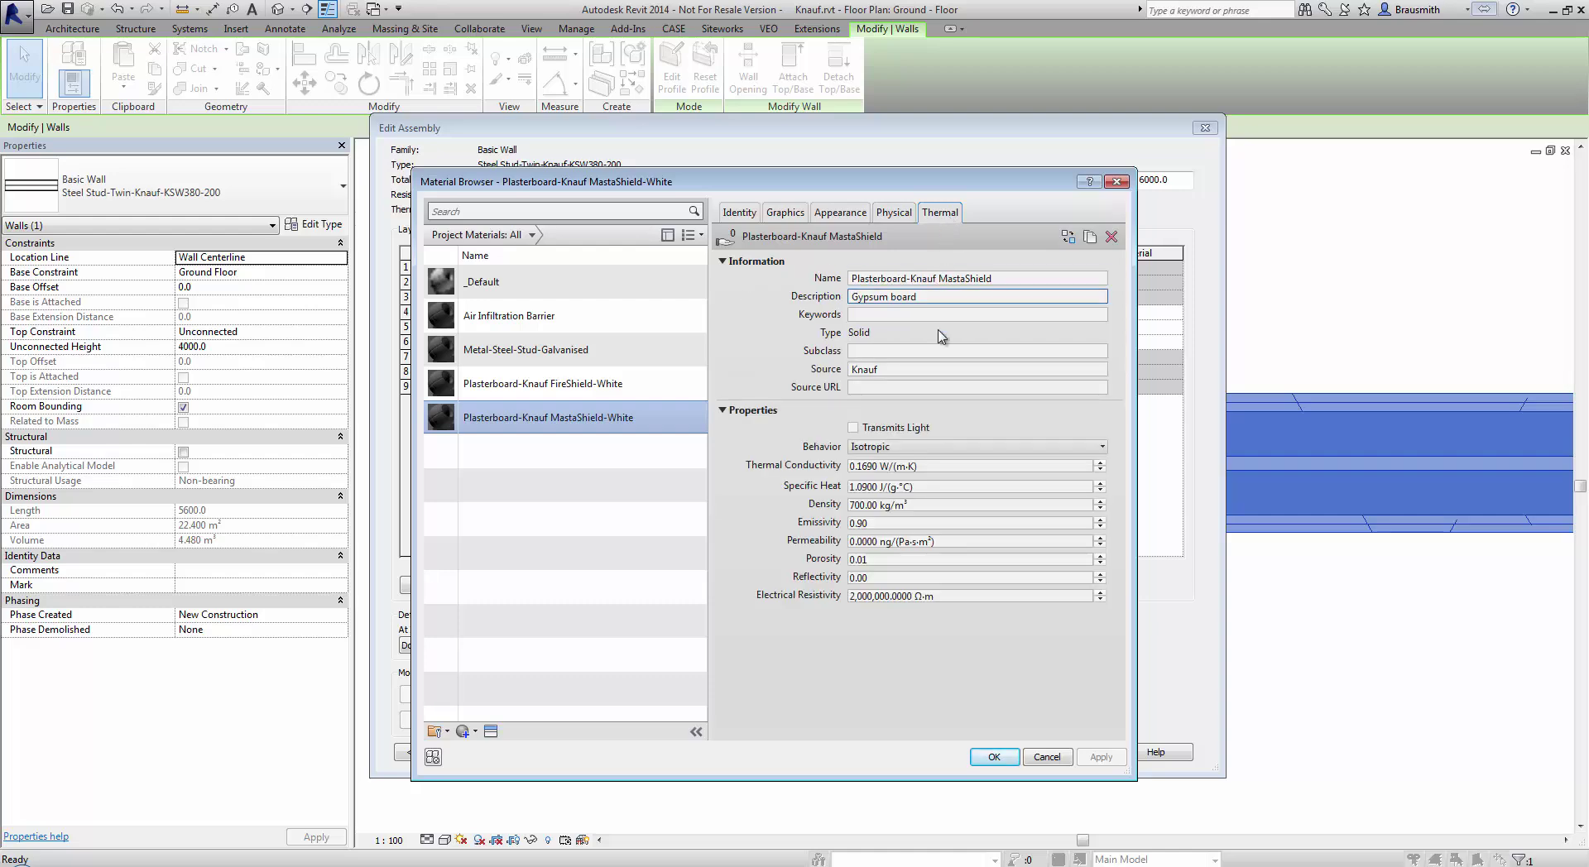
pyautogui.click(994, 756)
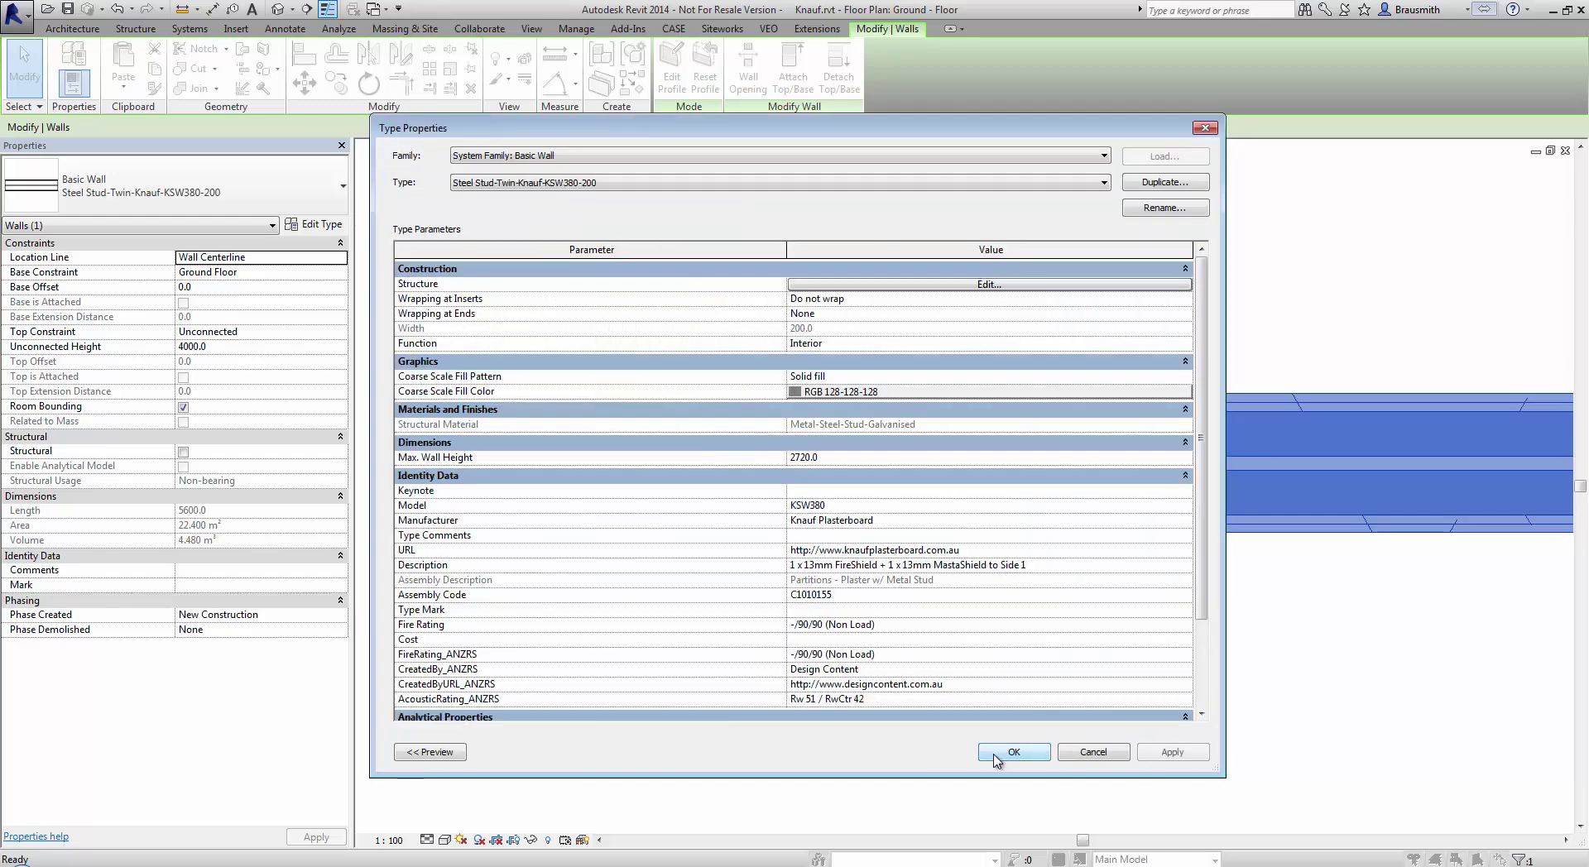
# Step: Accept the wall type properties with OK, deselect the wall, and return to Add-Ins
pyautogui.click(1016, 757)
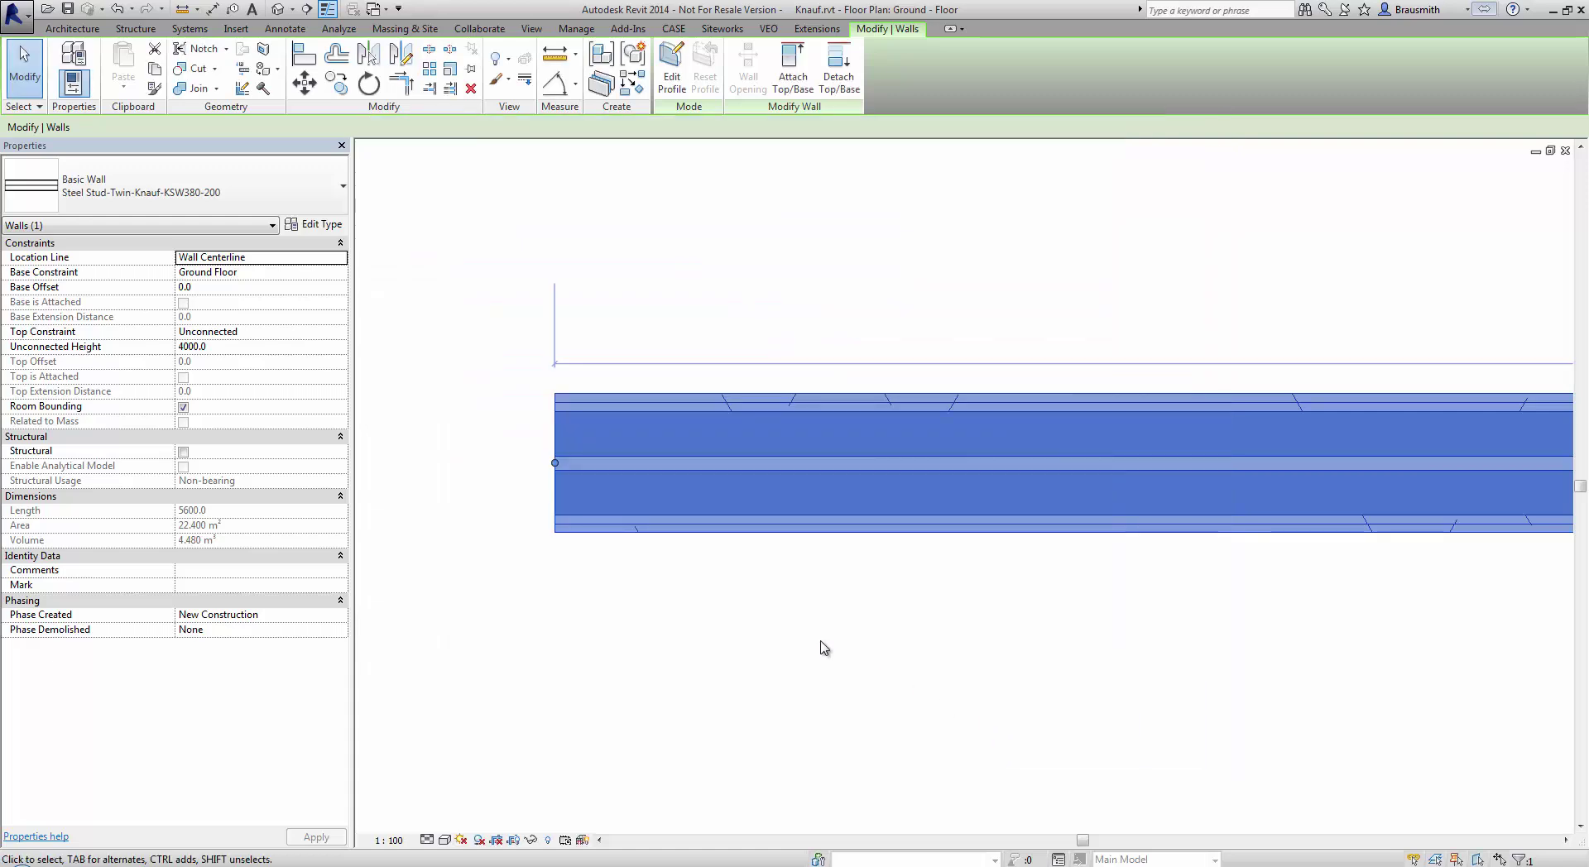
pyautogui.click(782, 623)
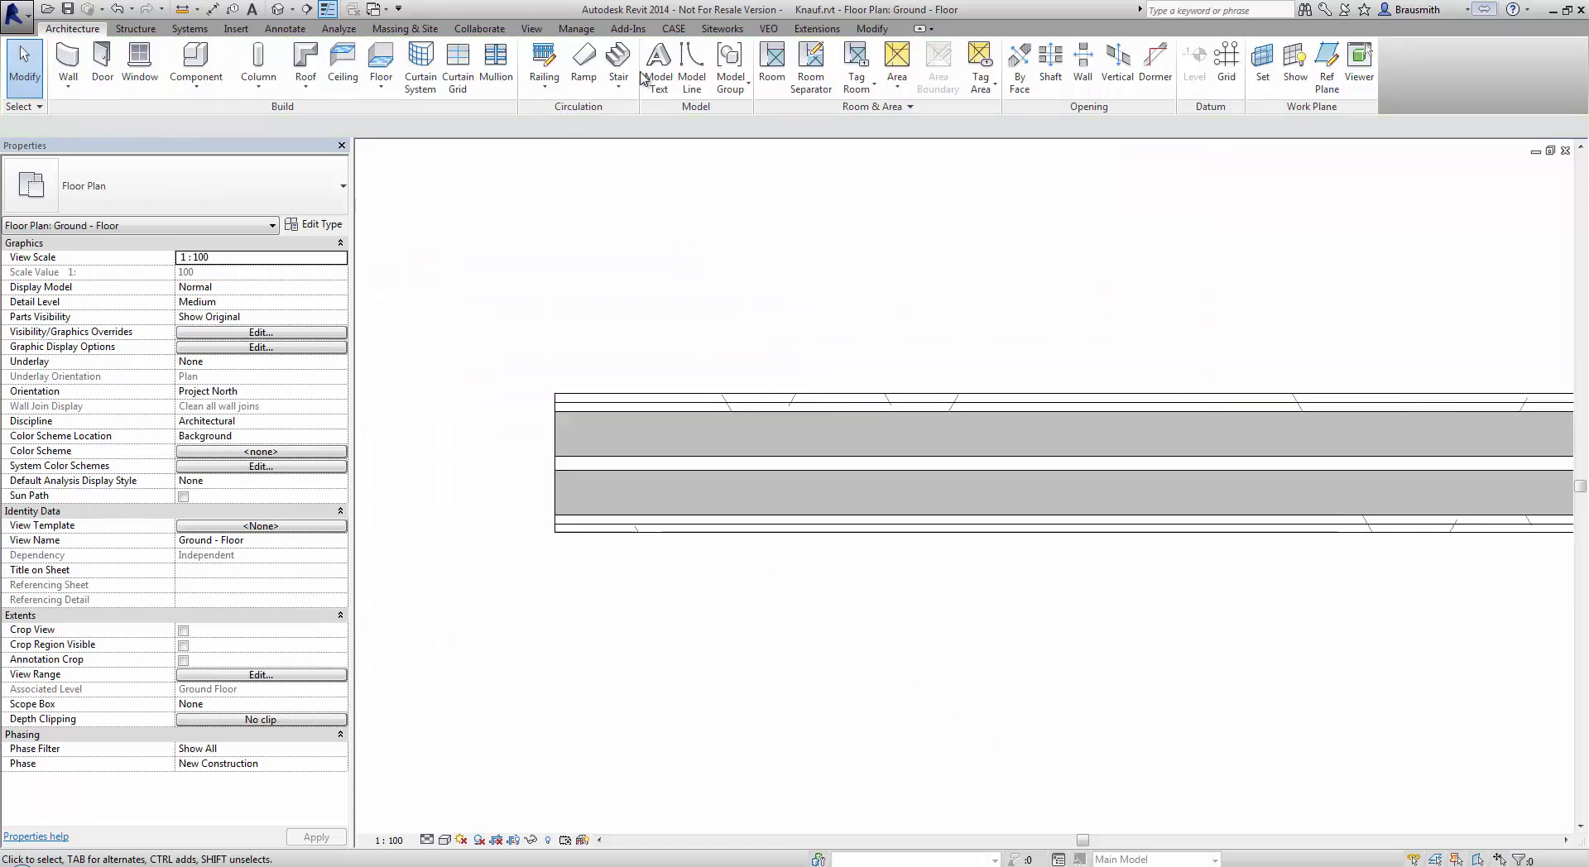
pyautogui.click(628, 28)
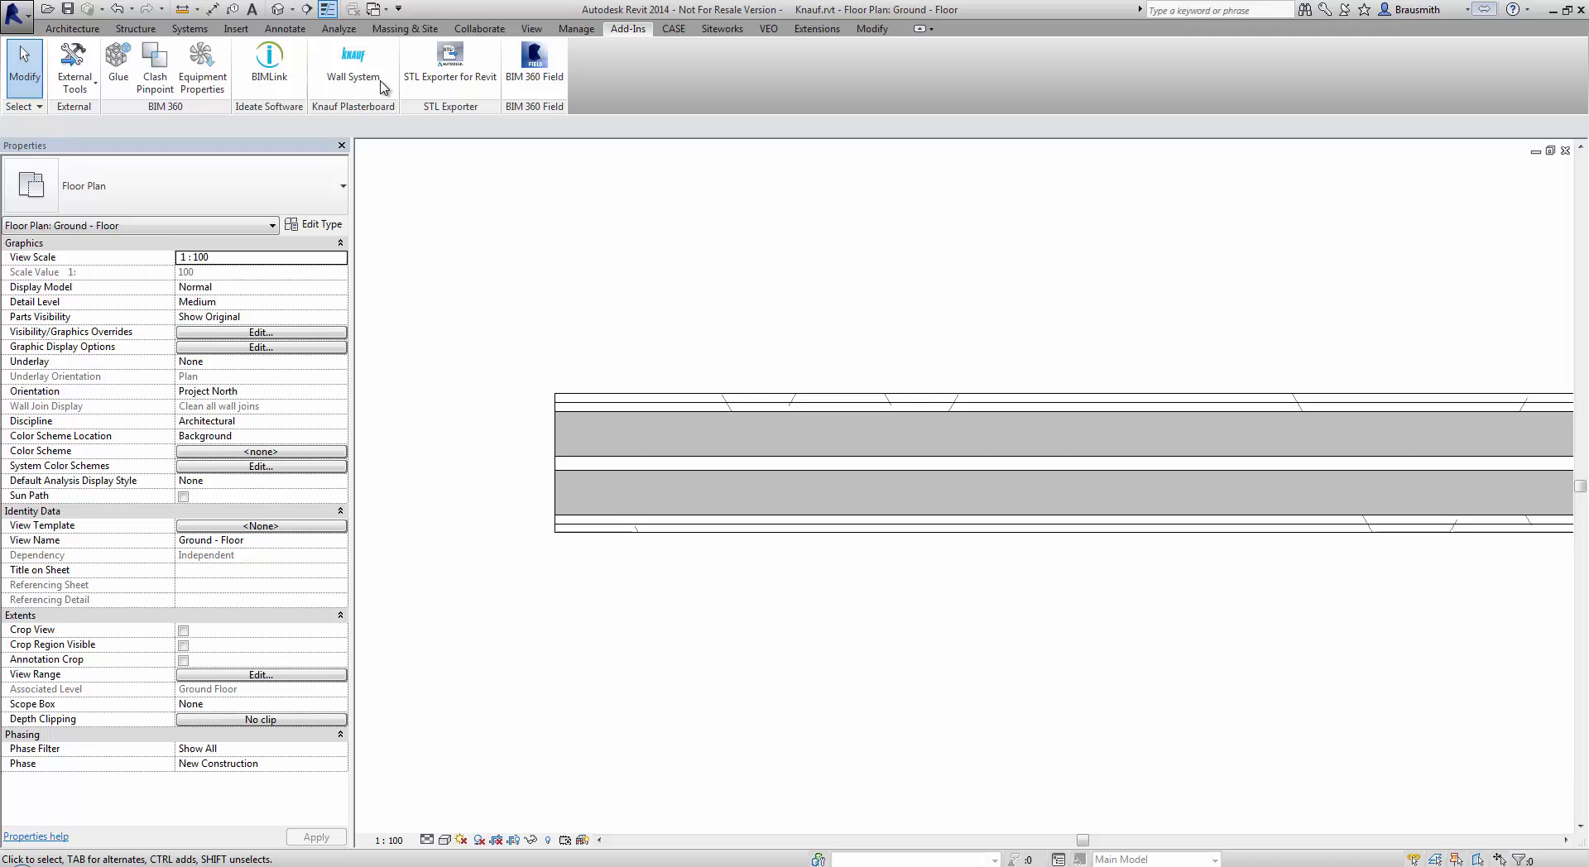